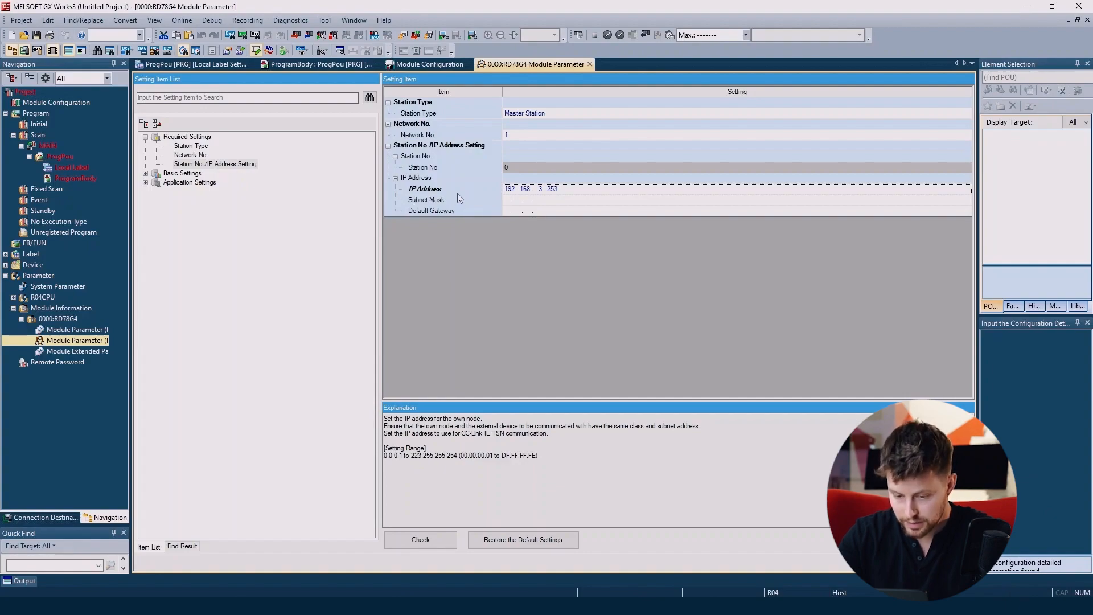
# Open the detailed network configuration settings from the RD78G4 module's basic settings
pyautogui.click(181, 173)
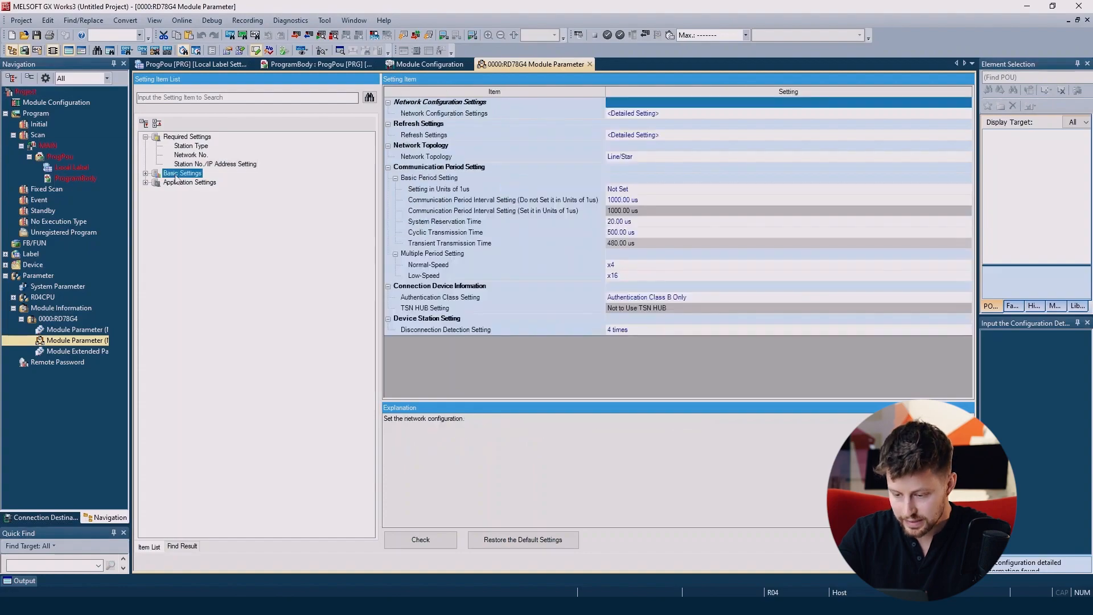
pyautogui.click(145, 173)
pyautogui.click(557, 116)
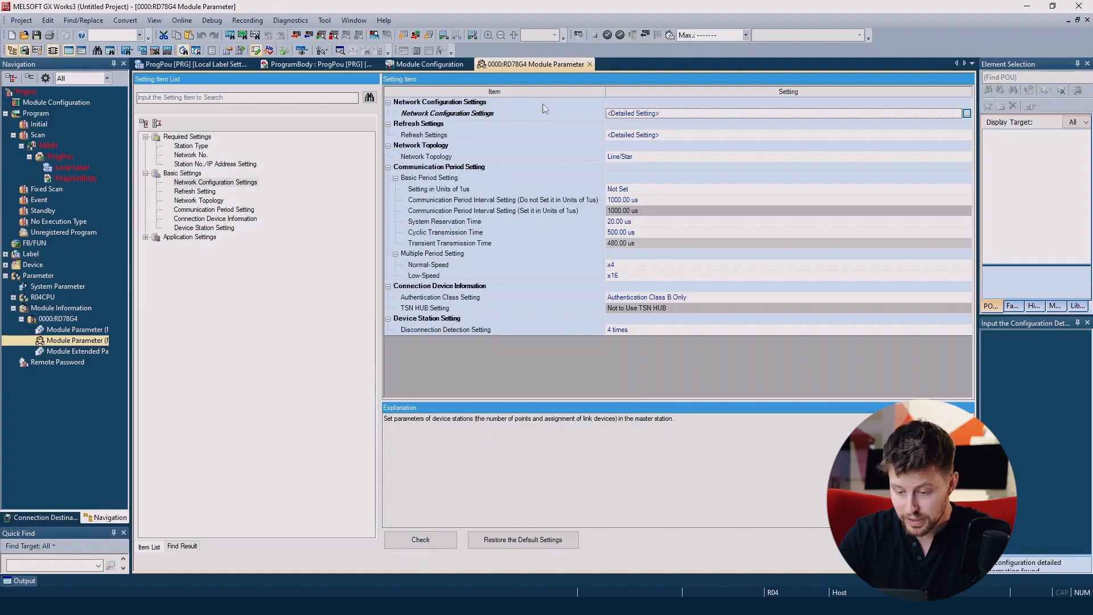
pyautogui.doubleClick(633, 116)
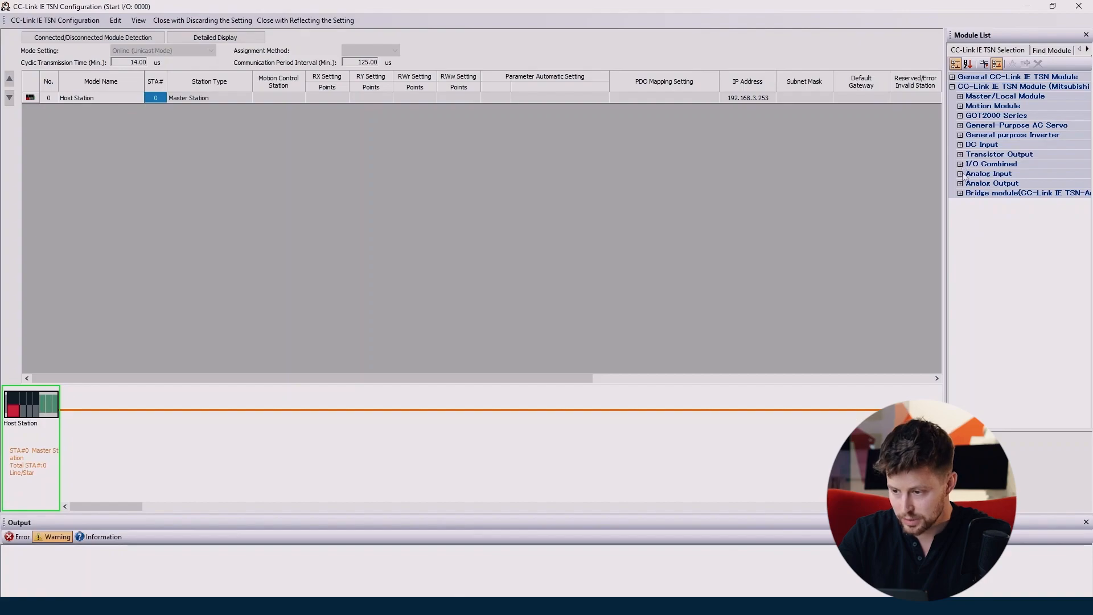
# Add an NZ2GN2S1-32DTE combined I/O module and an NZ2GN2B-60AD4 analog input module to the network as stations 1 and 2
pyautogui.click(959, 164)
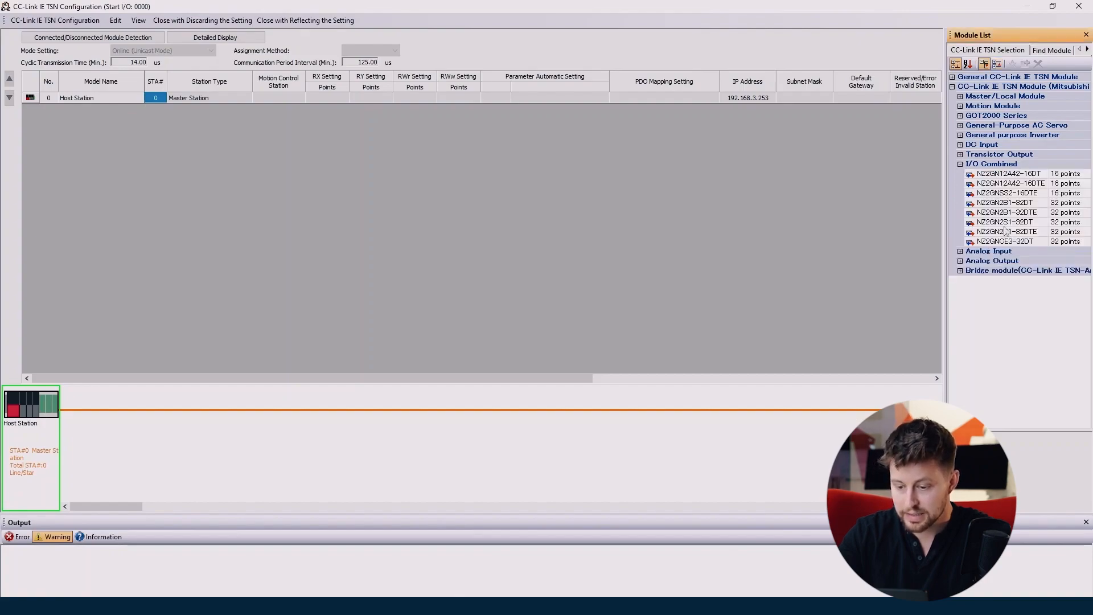
pyautogui.click(1013, 231)
pyautogui.moveTo(1014, 236); pyautogui.dragTo(625, 191)
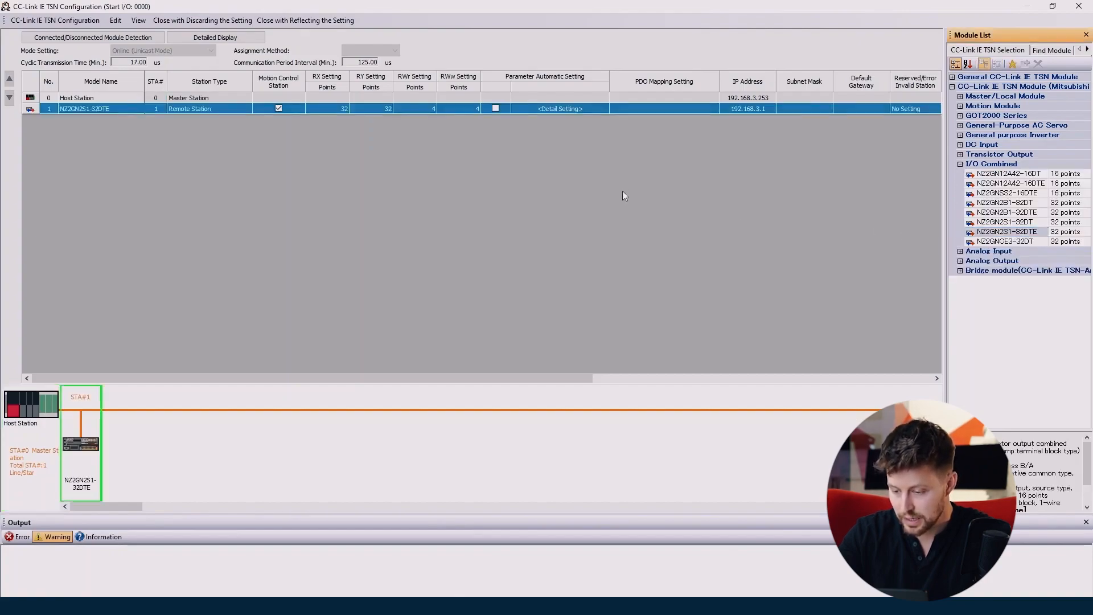
pyautogui.click(961, 251)
pyautogui.moveTo(1037, 265)
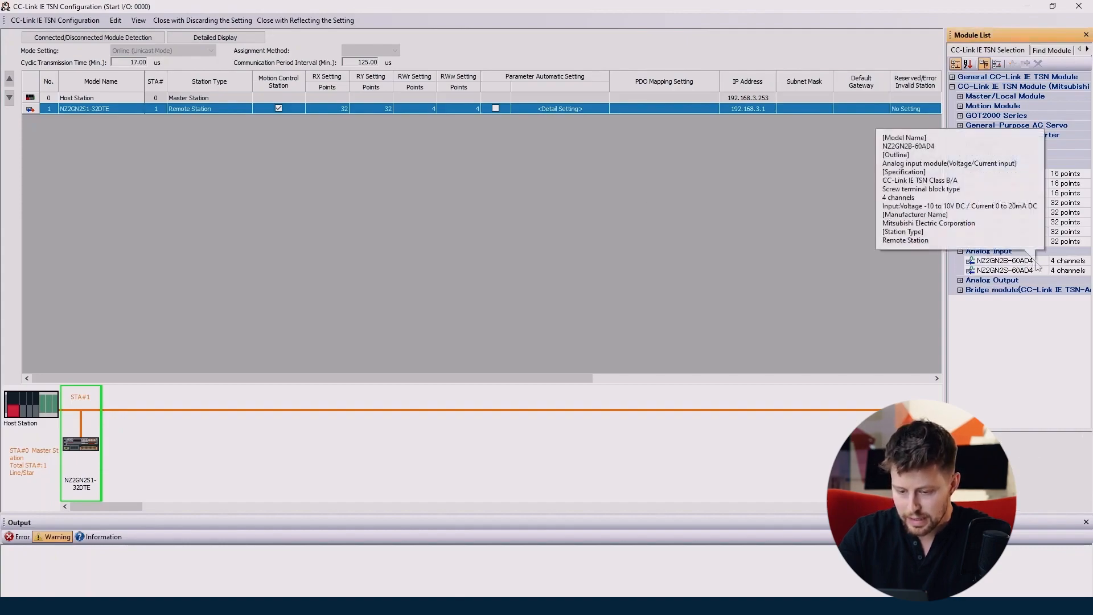
pyautogui.moveTo(1038, 265); pyautogui.dragTo(429, 241)
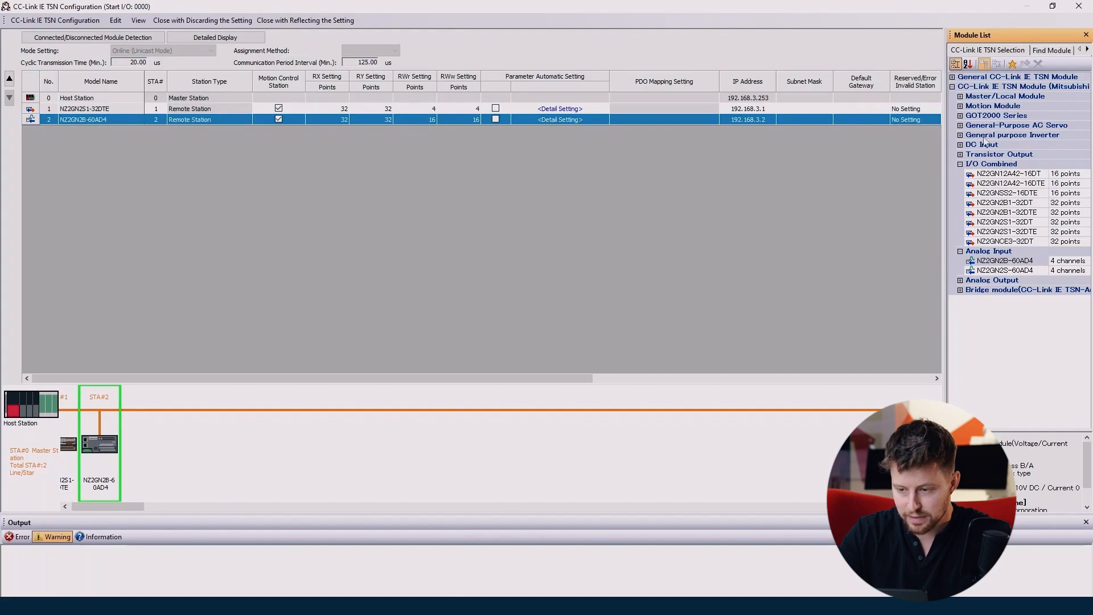
# Add an MR-J5-G servo amplifier and an FR-E800-E inverter to the network as stations 3 and 4
pyautogui.click(961, 125)
pyautogui.moveTo(1017, 137); pyautogui.dragTo(645, 177)
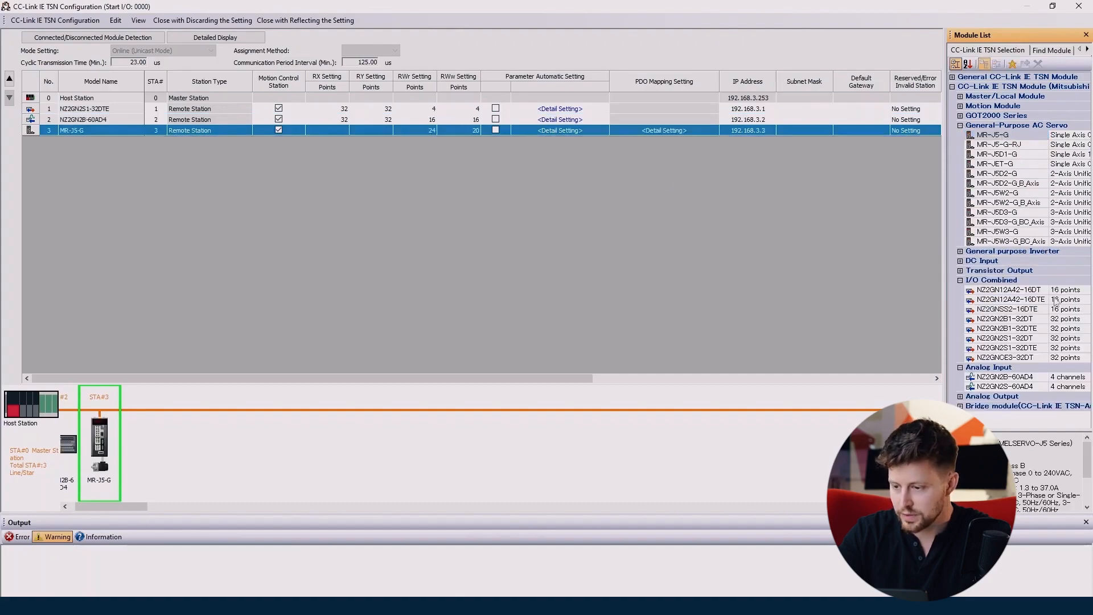
pyautogui.click(960, 251)
pyautogui.moveTo(996, 261); pyautogui.dragTo(607, 285)
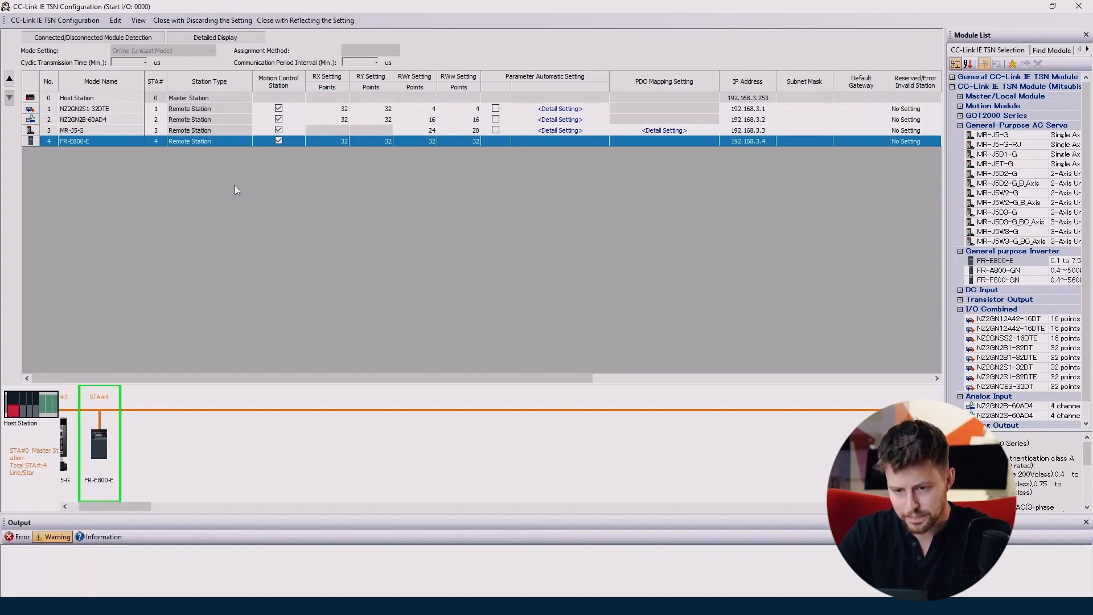
# Disable the motion control station option for the NZ2GN2S1-32DTE, NZ2GN2B-60AD4 and FR-E800-E, leaving only the MR-J5-G under motion control
pyautogui.click(279, 108)
pyautogui.click(279, 119)
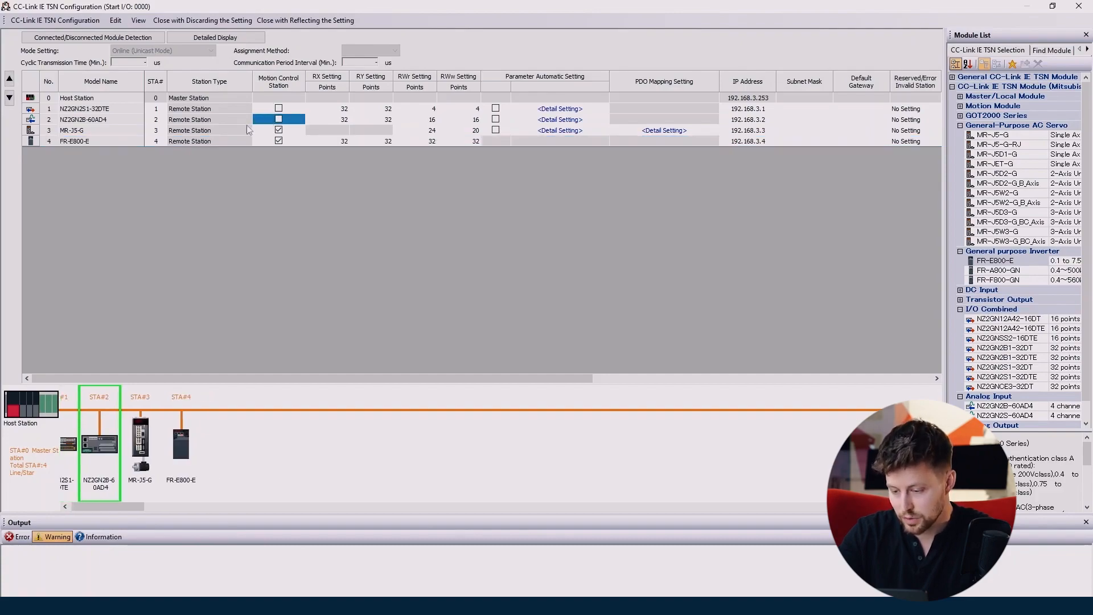
pyautogui.click(278, 141)
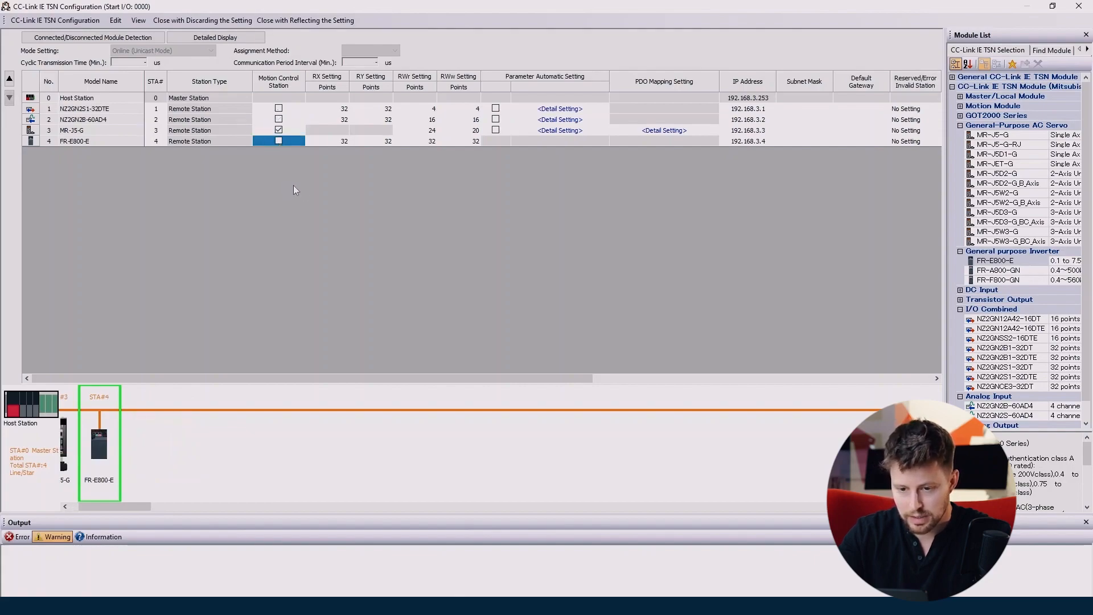
# Examine the RX, RY, RWr and RWw point settings of the device stations
pyautogui.click(336, 82)
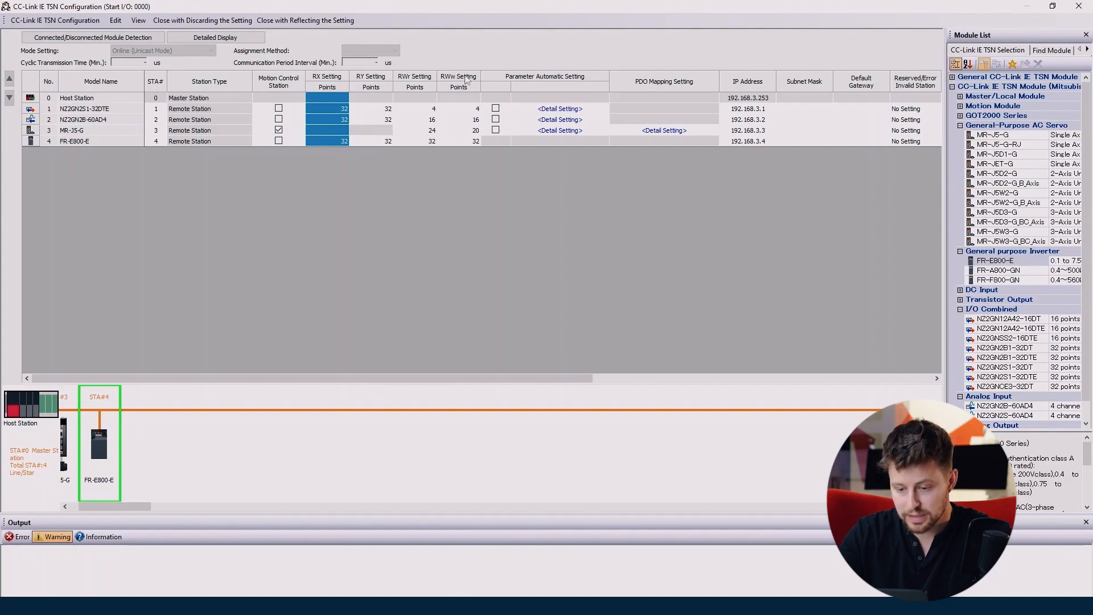
pyautogui.click(371, 82)
pyautogui.click(414, 79)
pyautogui.click(458, 82)
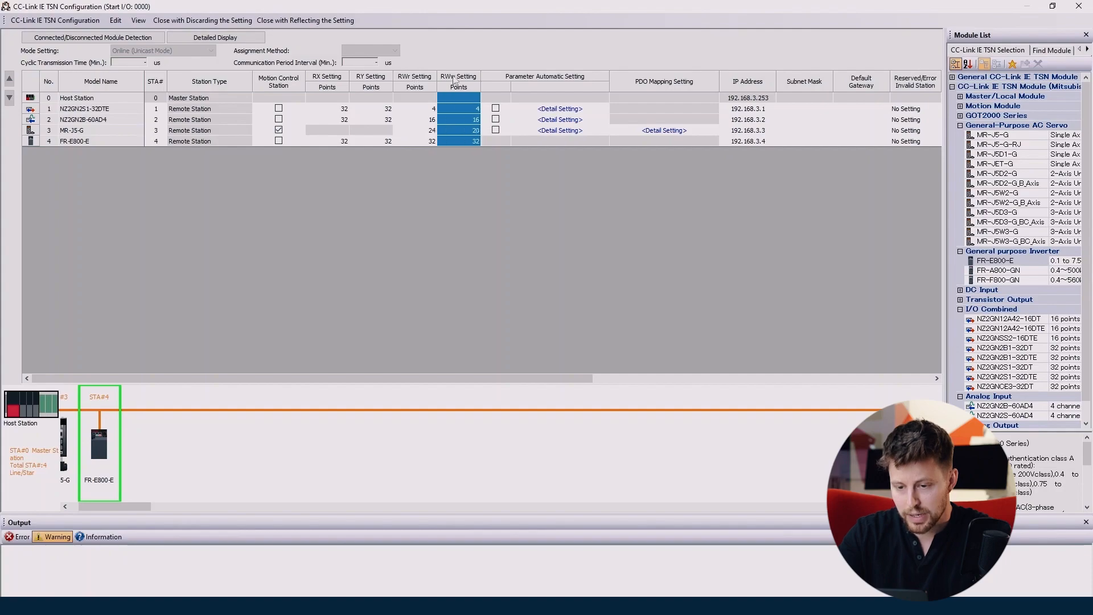
pyautogui.click(327, 79)
pyautogui.click(453, 82)
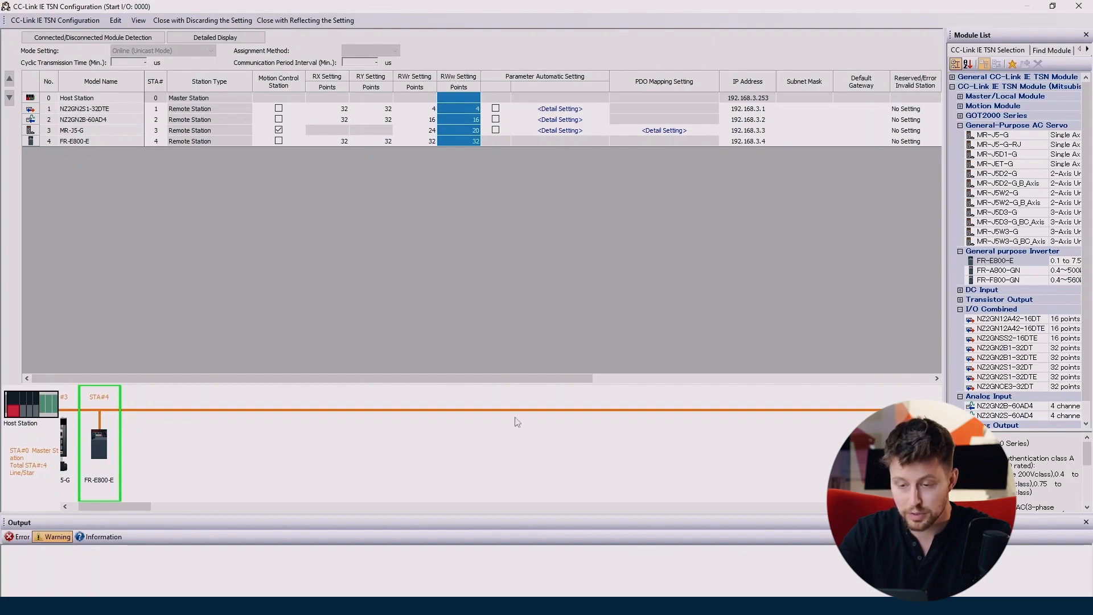
# Enable parameter automatic setting for the NZ2GN2S1-32DTE, NZ2GN2B-60AD4 and MR-J5-G stations
pyautogui.moveTo(489, 378); pyautogui.dragTo(505, 378)
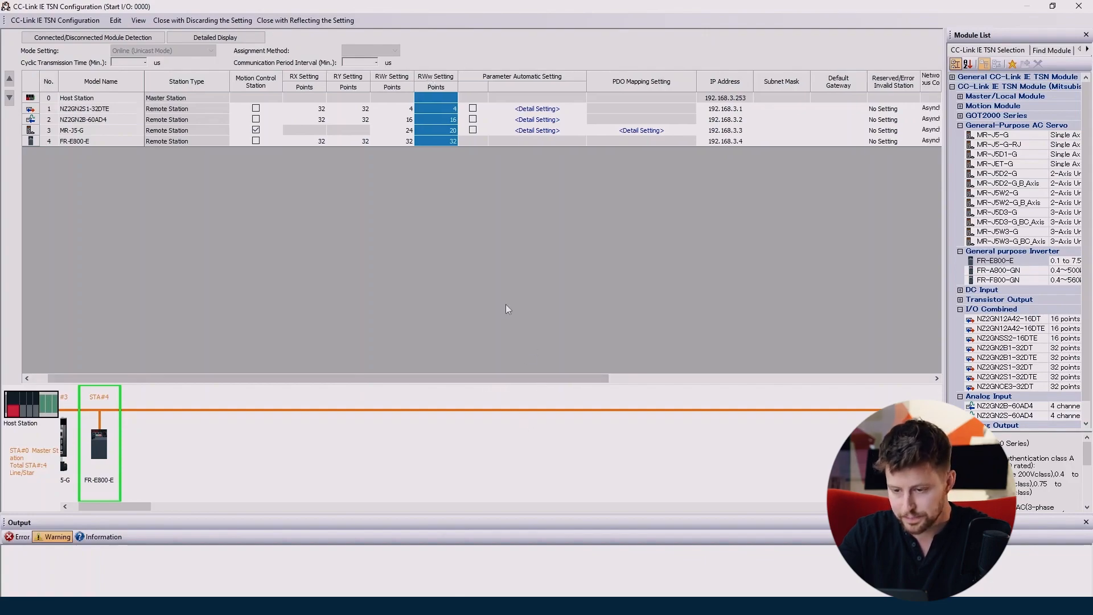
pyautogui.click(473, 108)
pyautogui.click(473, 119)
pyautogui.click(473, 129)
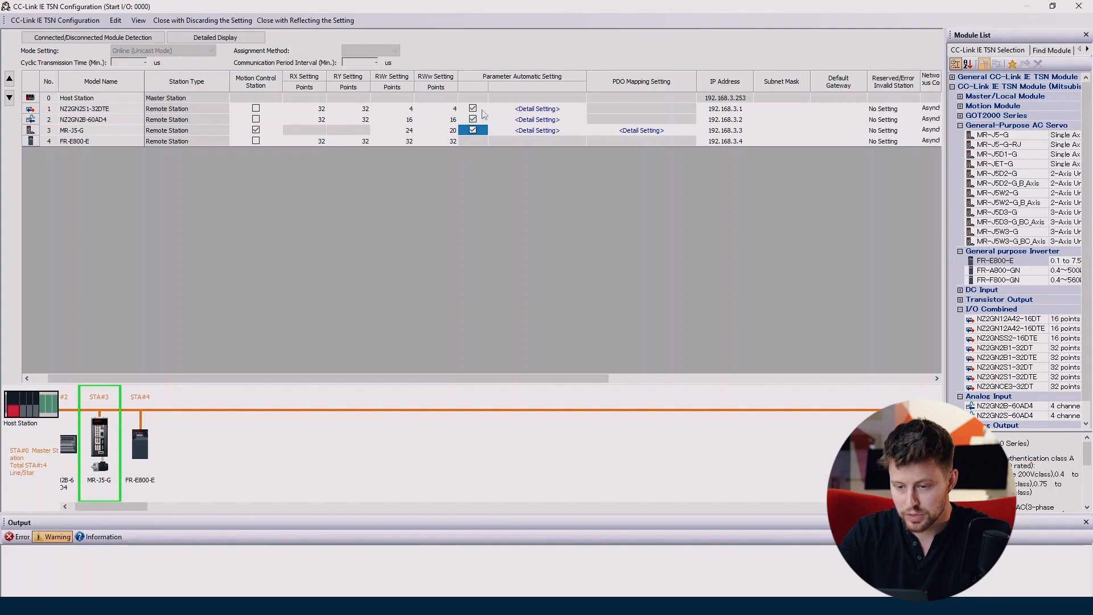
pyautogui.click(475, 143)
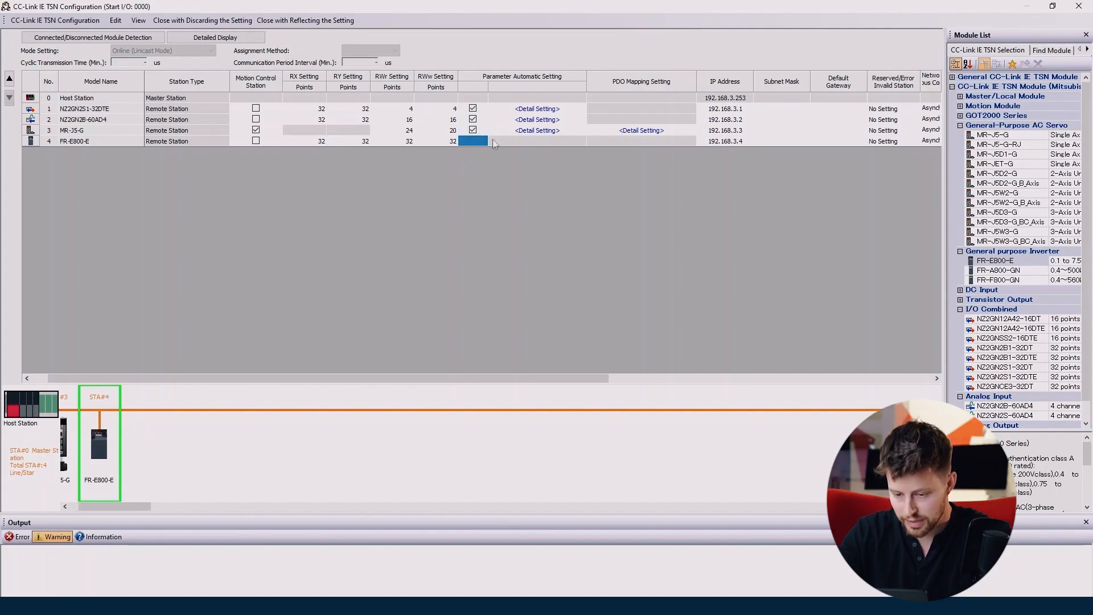
# Copy the initial values to the write values in the NZ2GN2S1-32DTE's automatic parameter settings and apply them
pyautogui.click(537, 100)
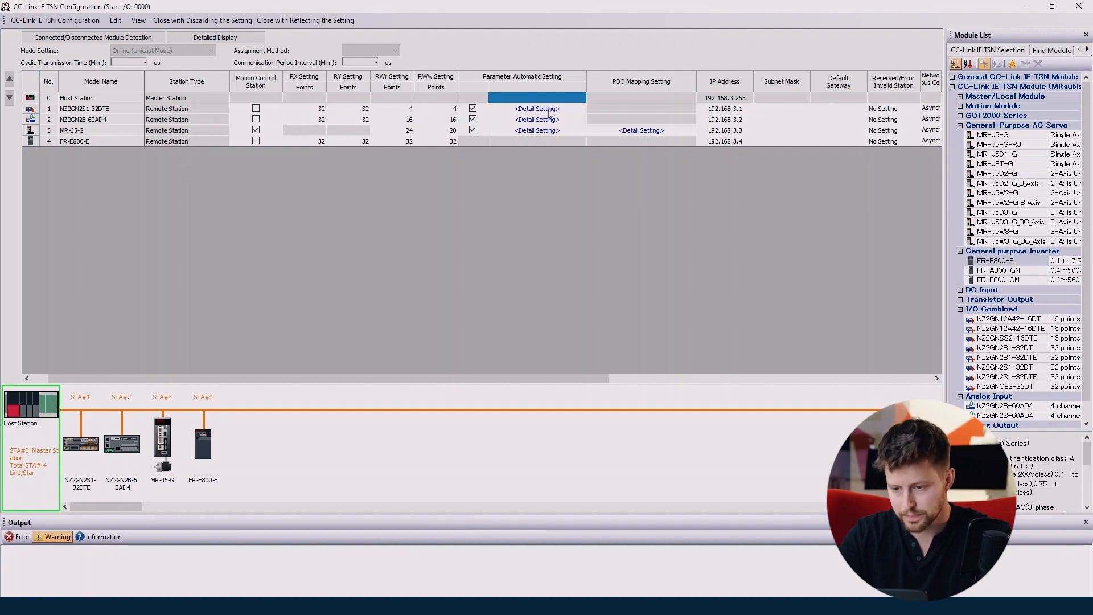
pyautogui.click(550, 111)
pyautogui.click(639, 345)
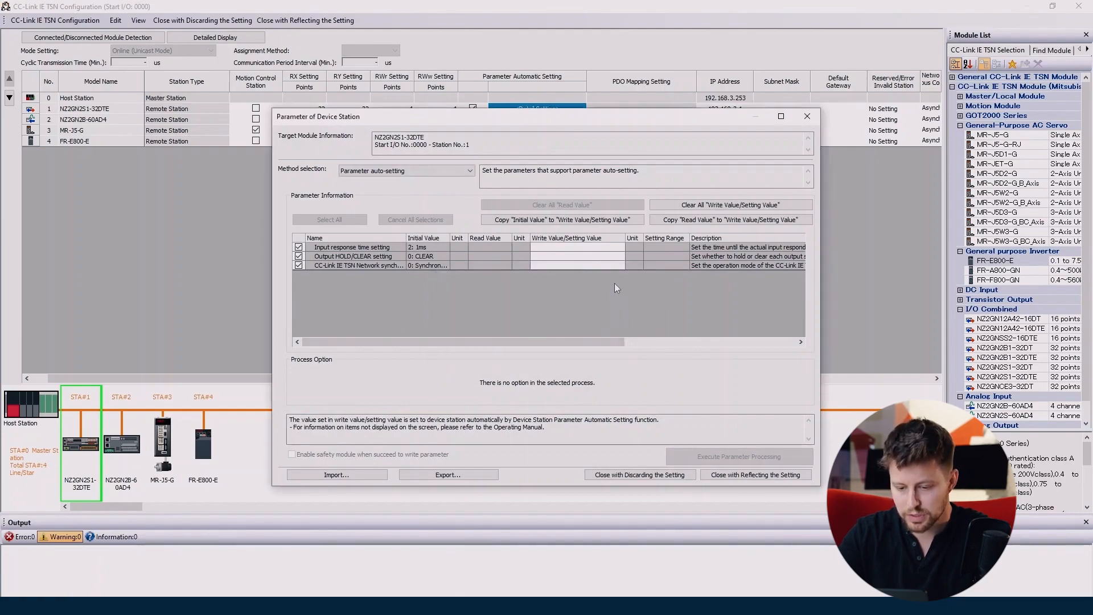
pyautogui.click(593, 220)
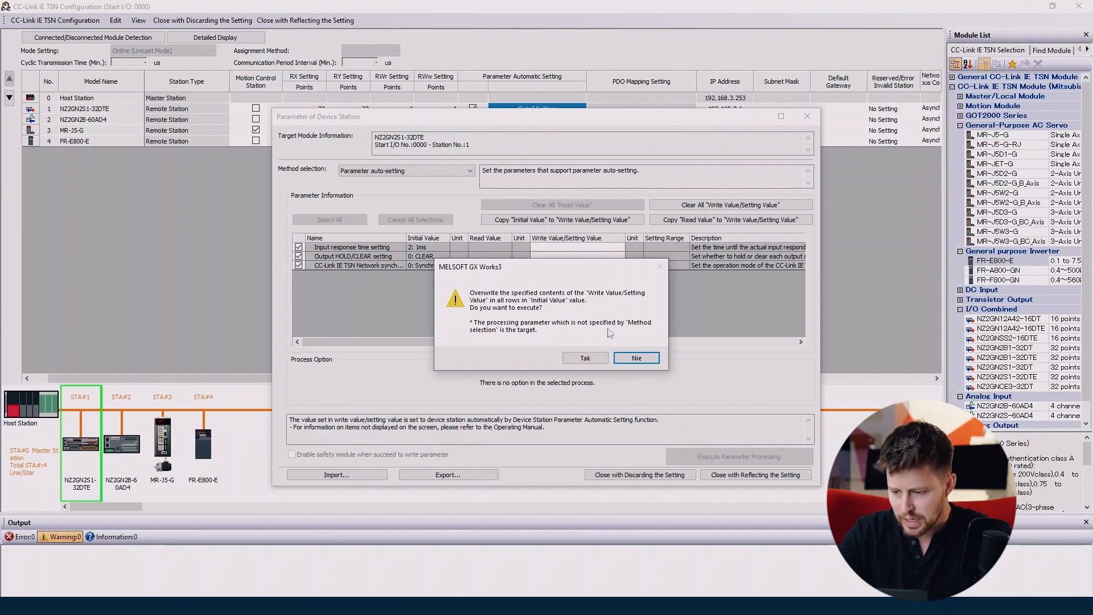
pyautogui.click(600, 360)
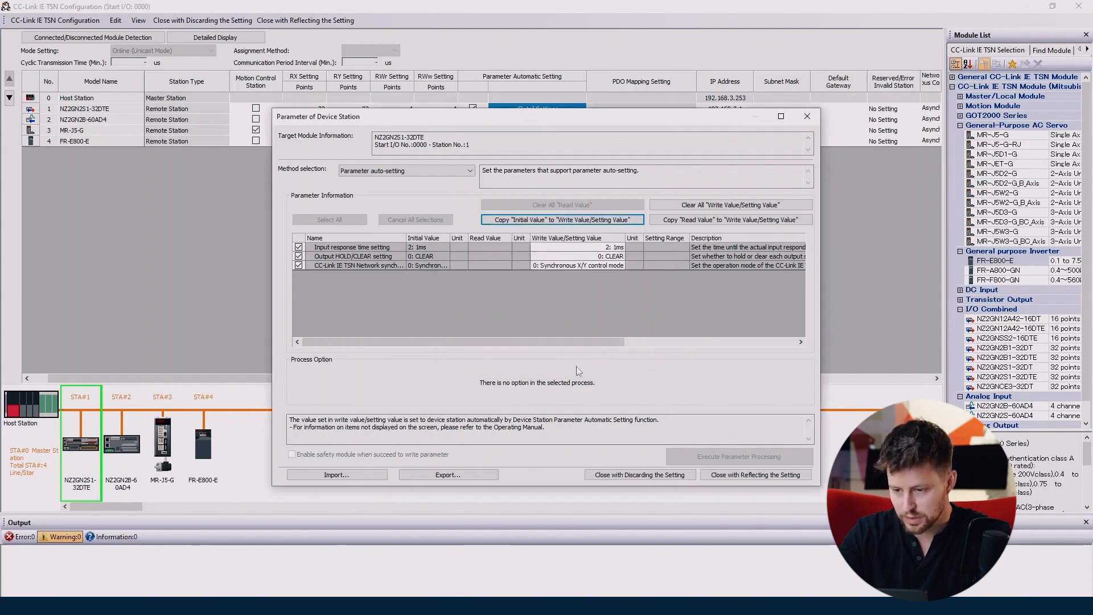
pyautogui.click(738, 476)
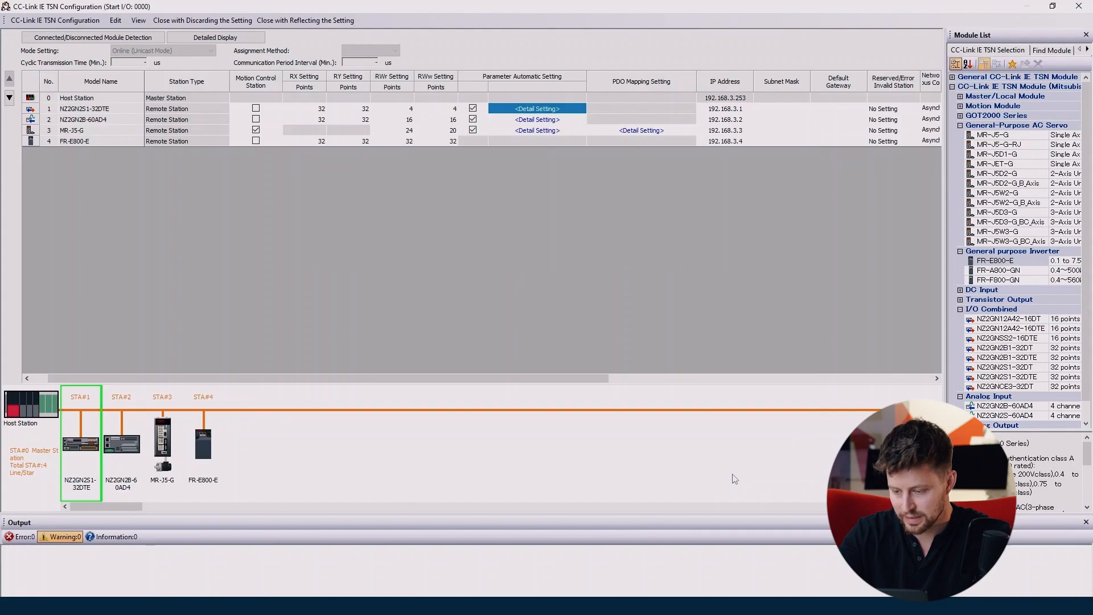
# Fill the NZ2GN2B-60AD4's automatic parameter settings with their initial values and close them, reflecting the setting
pyautogui.doubleClick(544, 121)
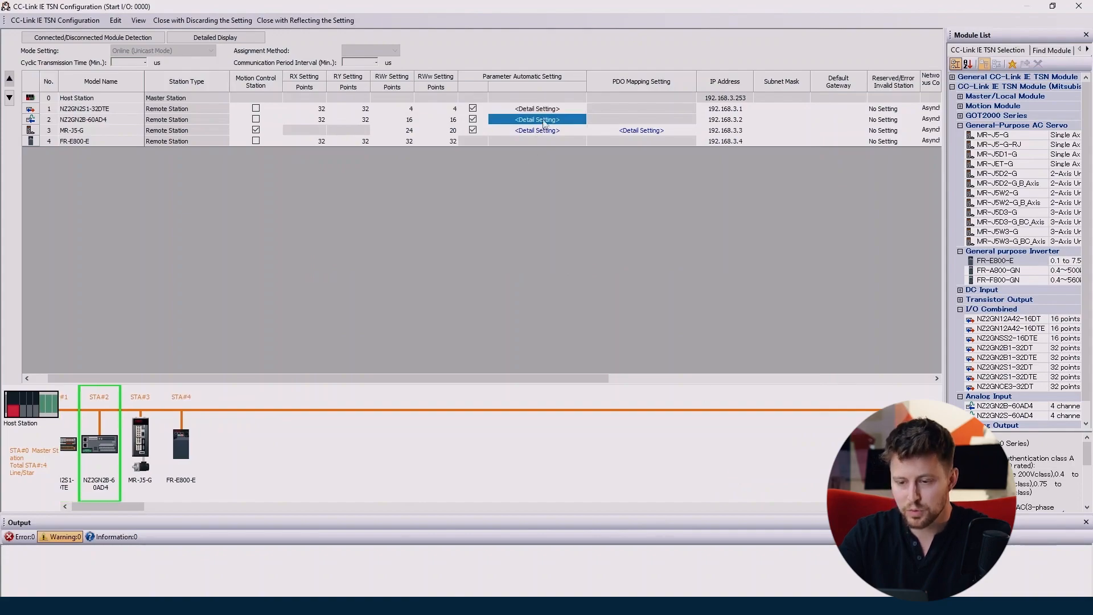
pyautogui.click(635, 351)
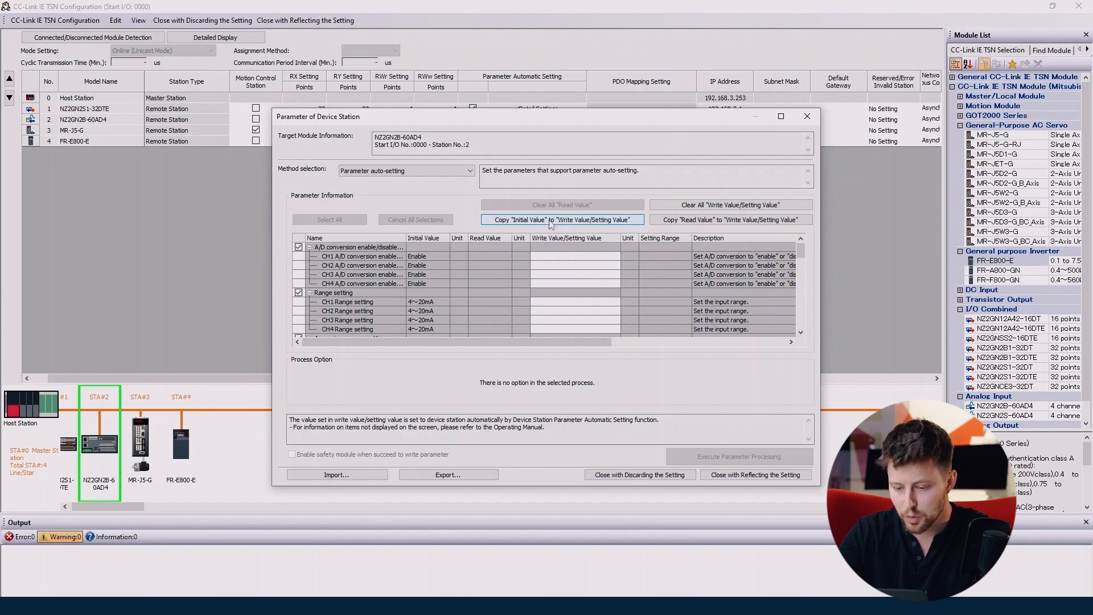
pyautogui.click(551, 222)
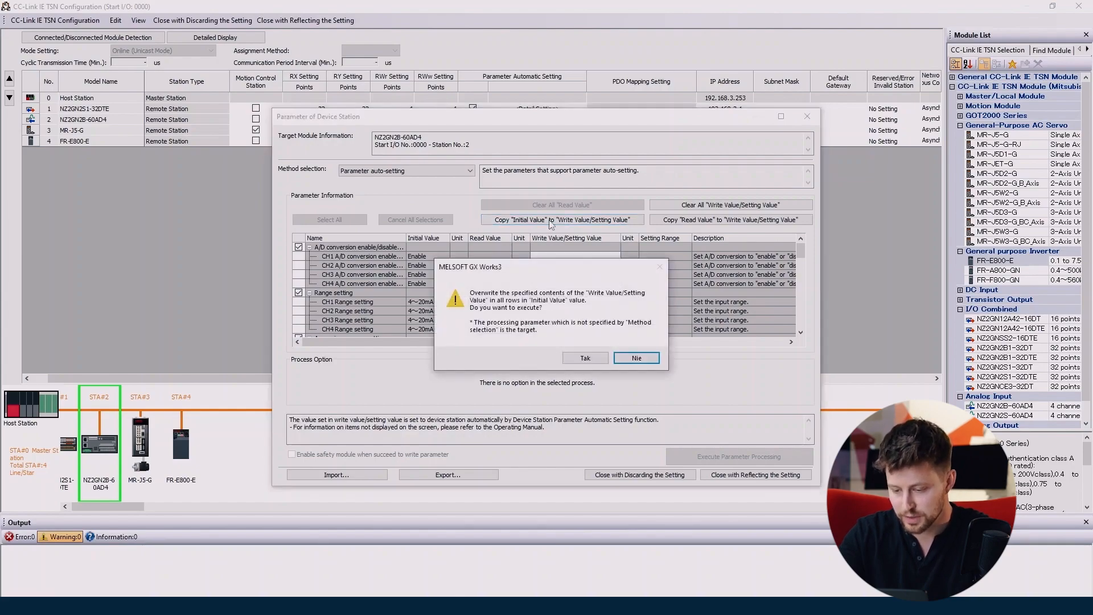
pyautogui.click(600, 359)
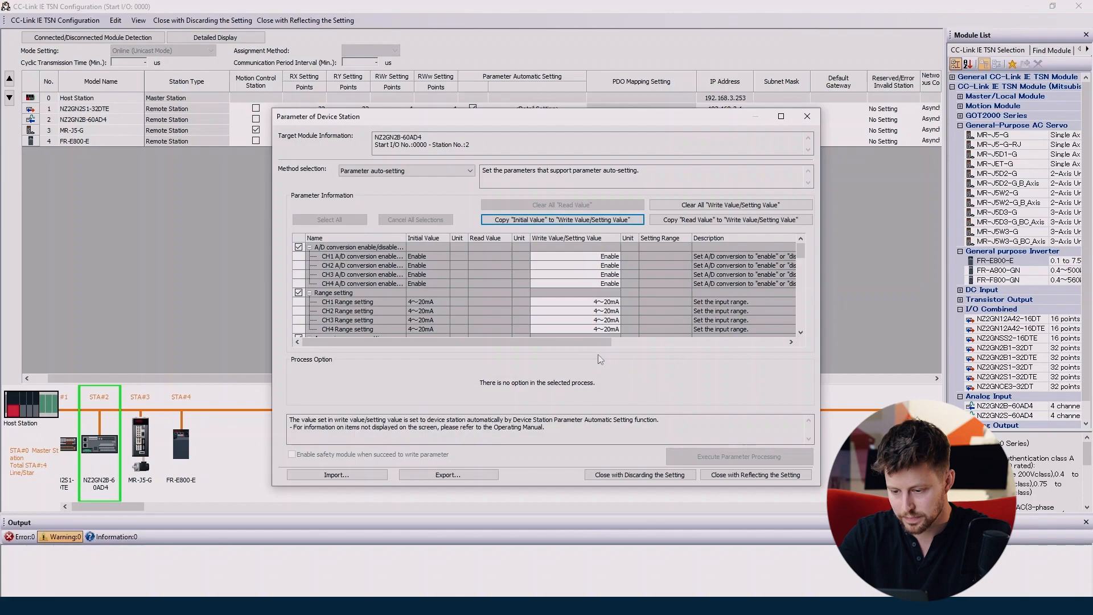
pyautogui.click(728, 475)
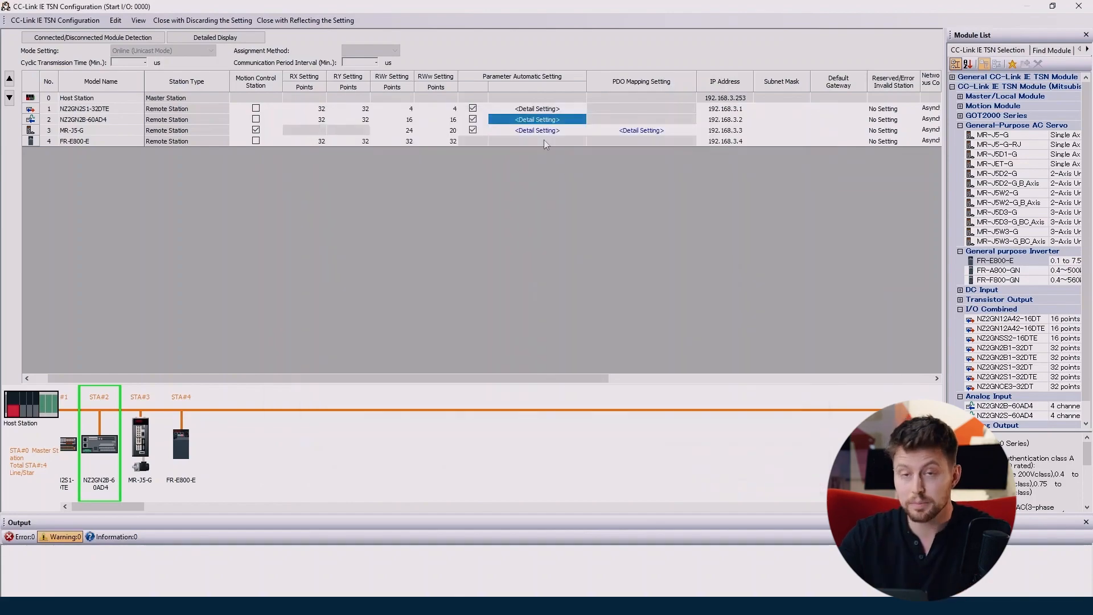
# Set the default PDO mapping pattern for the MR-J5-G in Motion Mode and save its default servo parameters
pyautogui.click(539, 132)
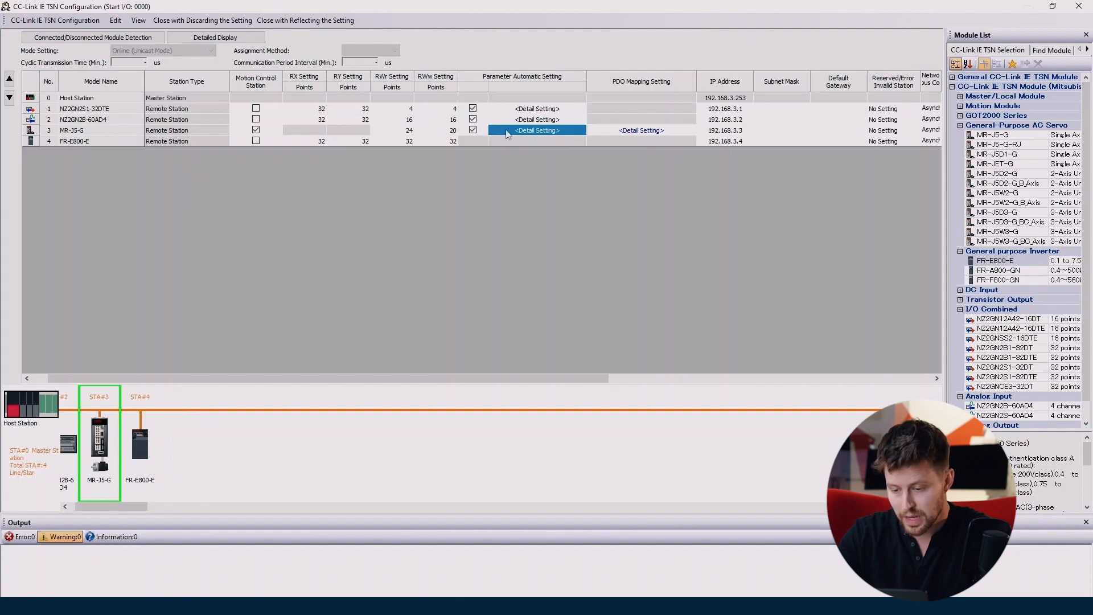
pyautogui.doubleClick(557, 135)
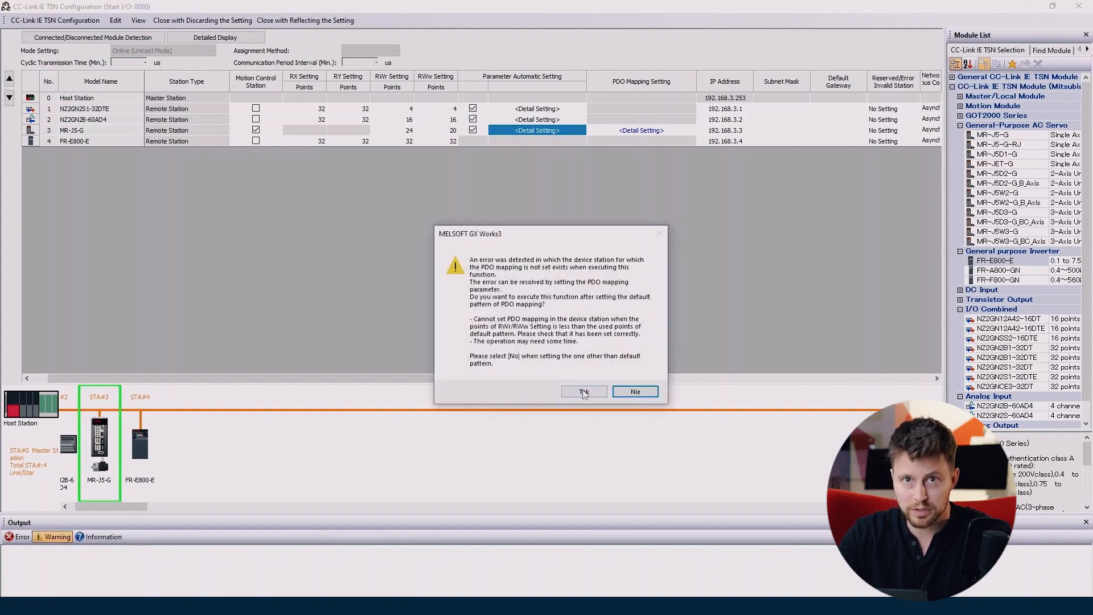
pyautogui.click(584, 392)
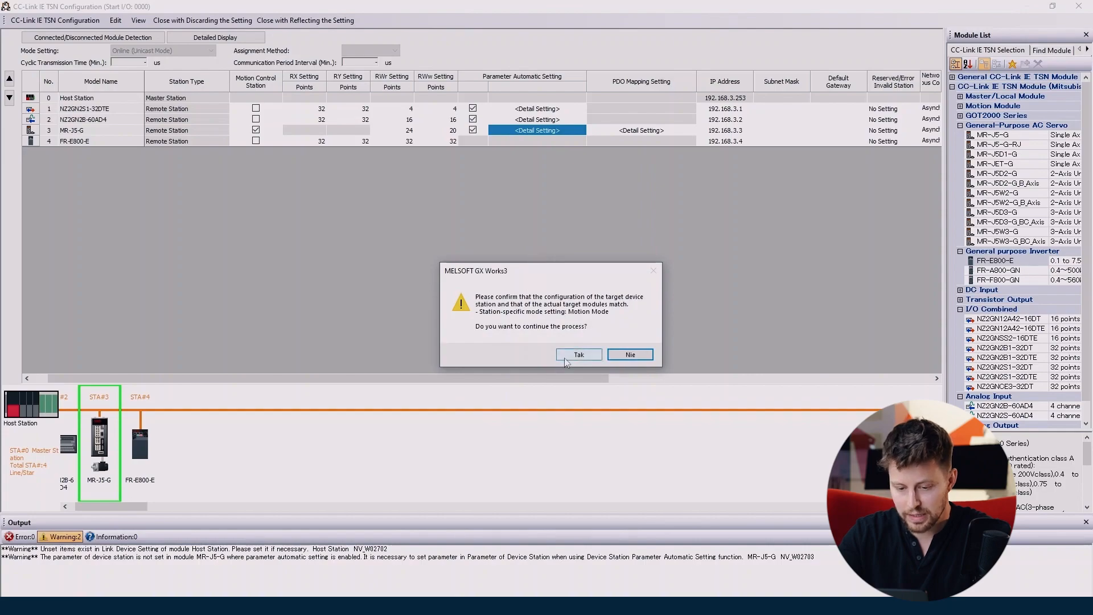
pyautogui.click(577, 355)
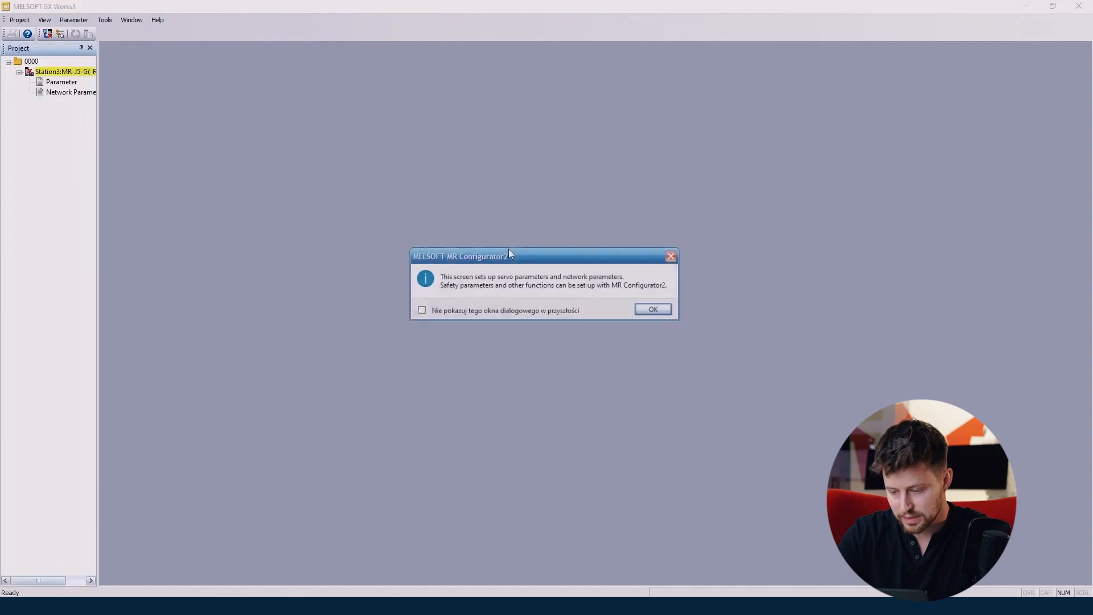
pyautogui.click(658, 311)
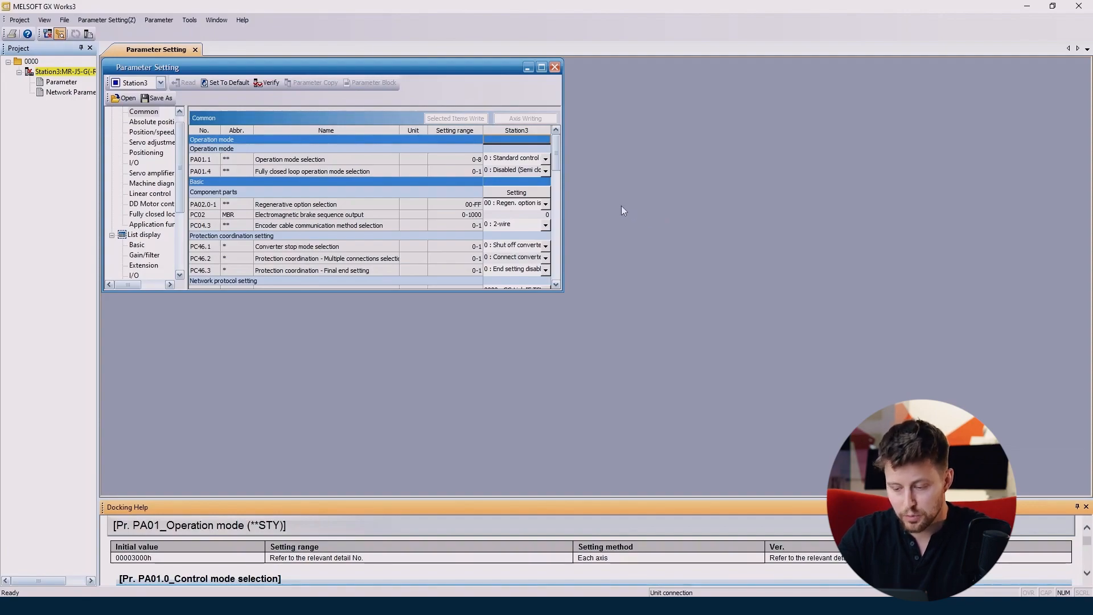
pyautogui.click(1080, 8)
pyautogui.click(516, 329)
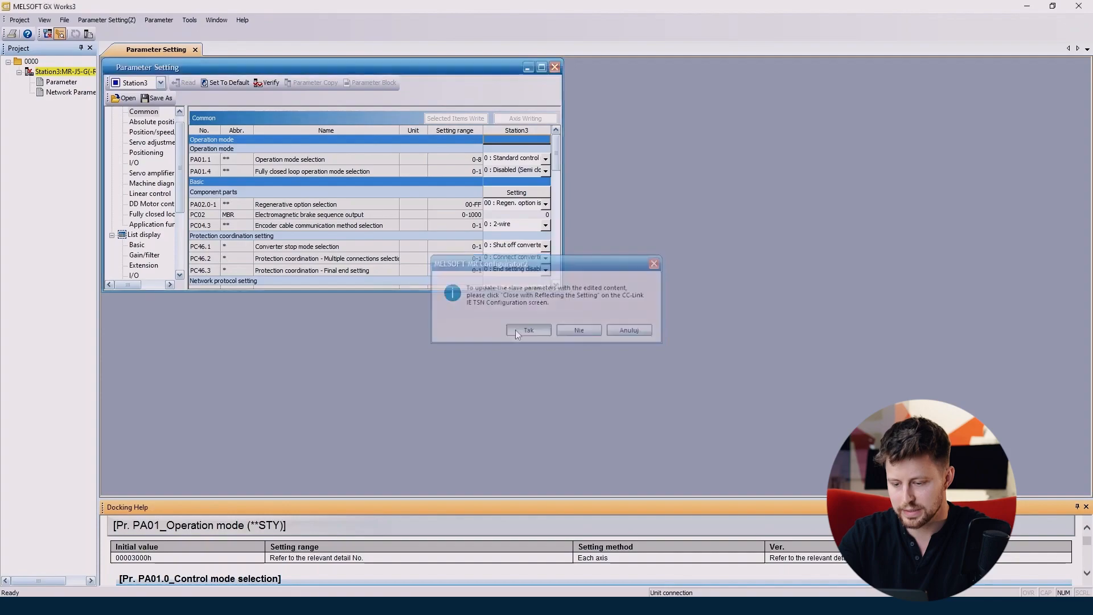
# Set the IP address of the NZ2GN2S1-32DTE to 192.168.3.2 and of the NZ2GN2B-60AD4 to 192.168.3.3
pyautogui.click(512, 142)
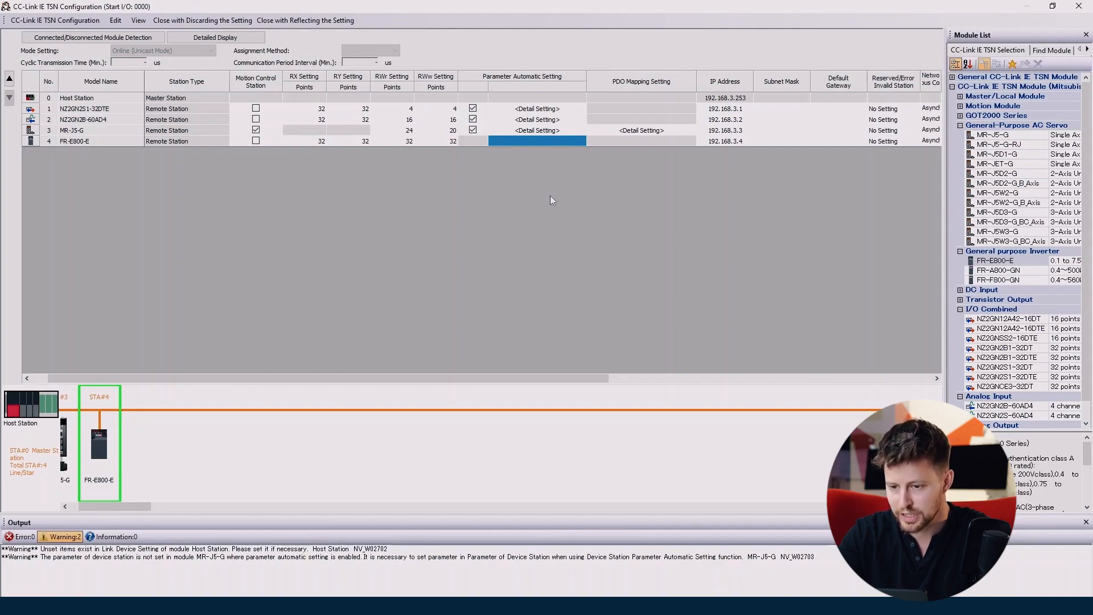
pyautogui.click(678, 376)
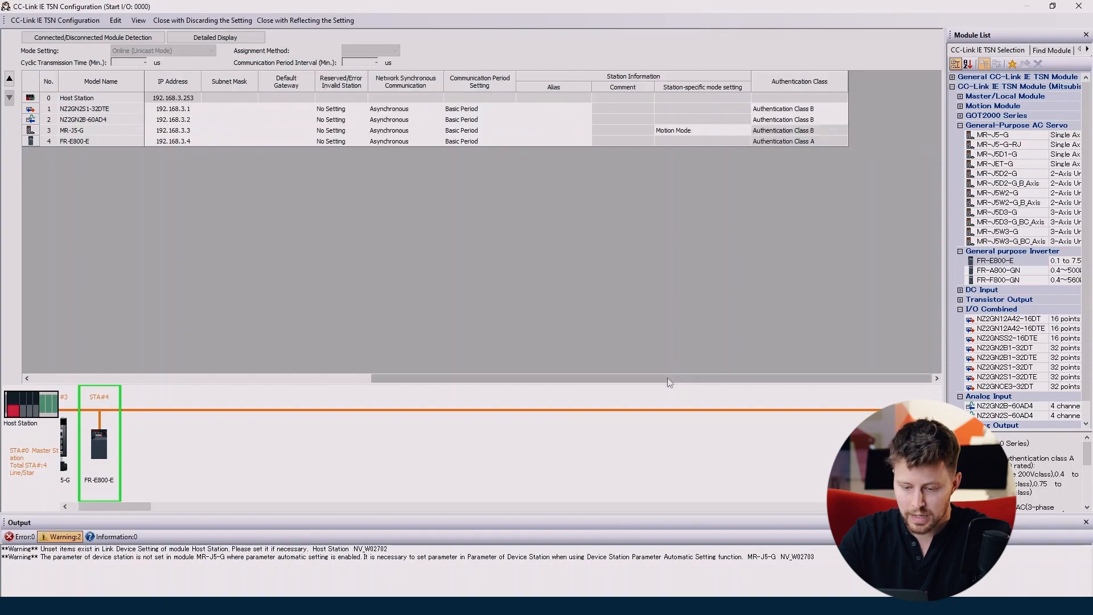
pyautogui.click(188, 113)
pyautogui.click(192, 108)
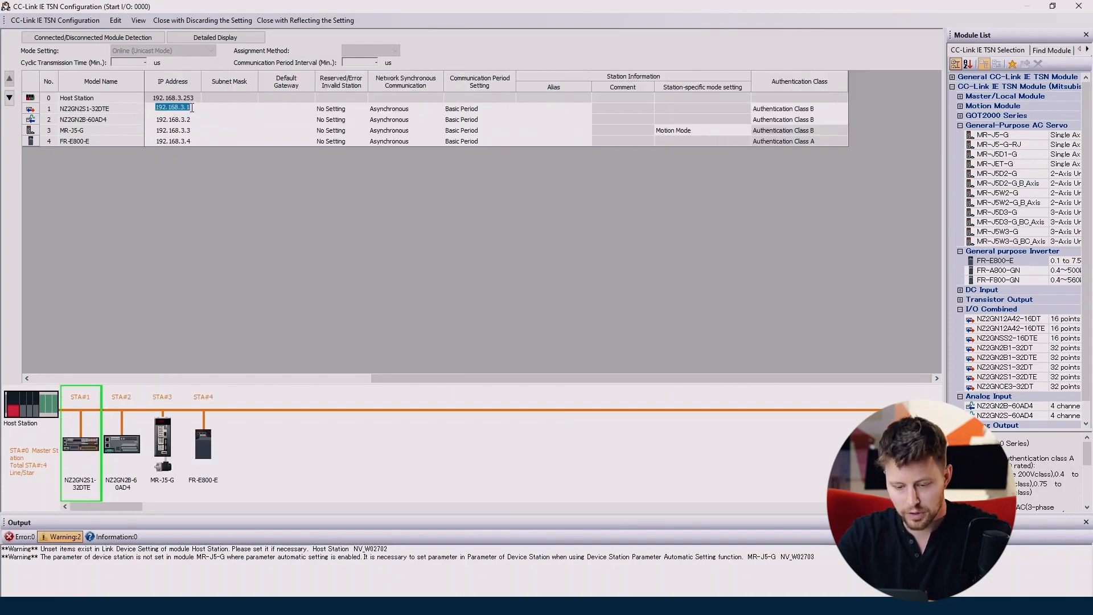
pyautogui.click(192, 108)
pyautogui.write('2')
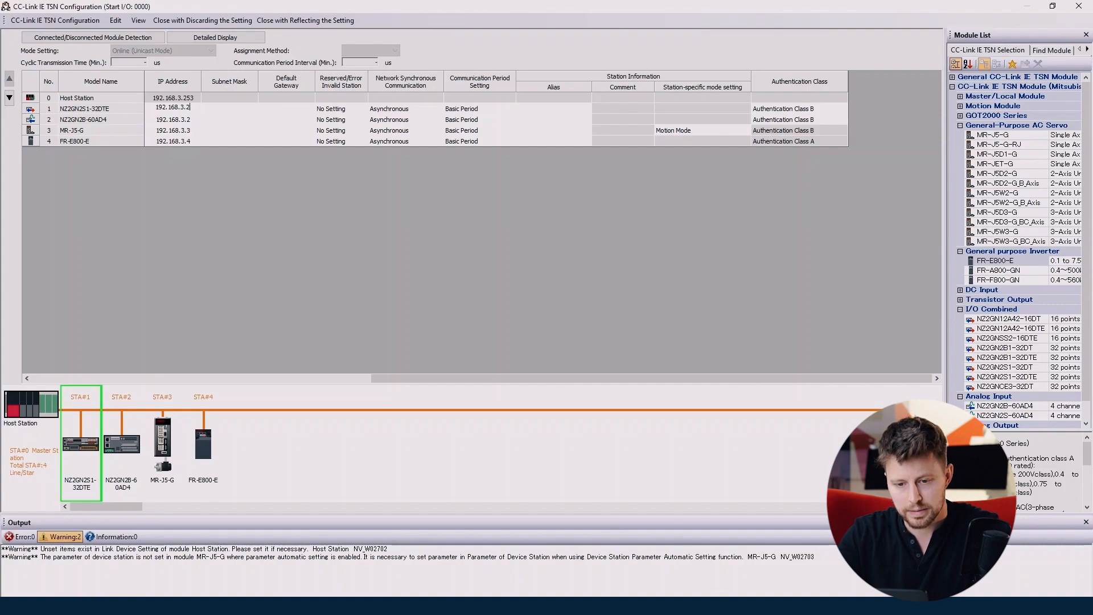
pyautogui.press('Return')
pyautogui.doubleClick(194, 119)
pyautogui.press('BackSpace')
pyautogui.write('3')
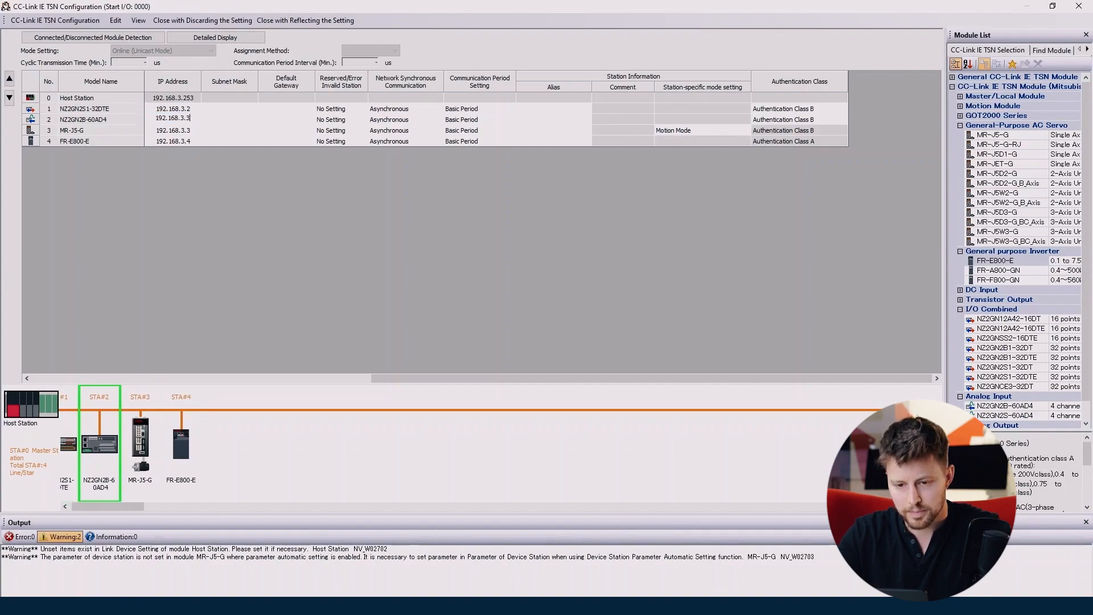
pyautogui.press('Return')
# Set the IP address of the MR-J5-G to 192.168.3.4 and of the FR-E800-E to 192.168.3.1
pyautogui.doubleClick(194, 130)
pyautogui.press('BackSpace')
pyautogui.write('4')
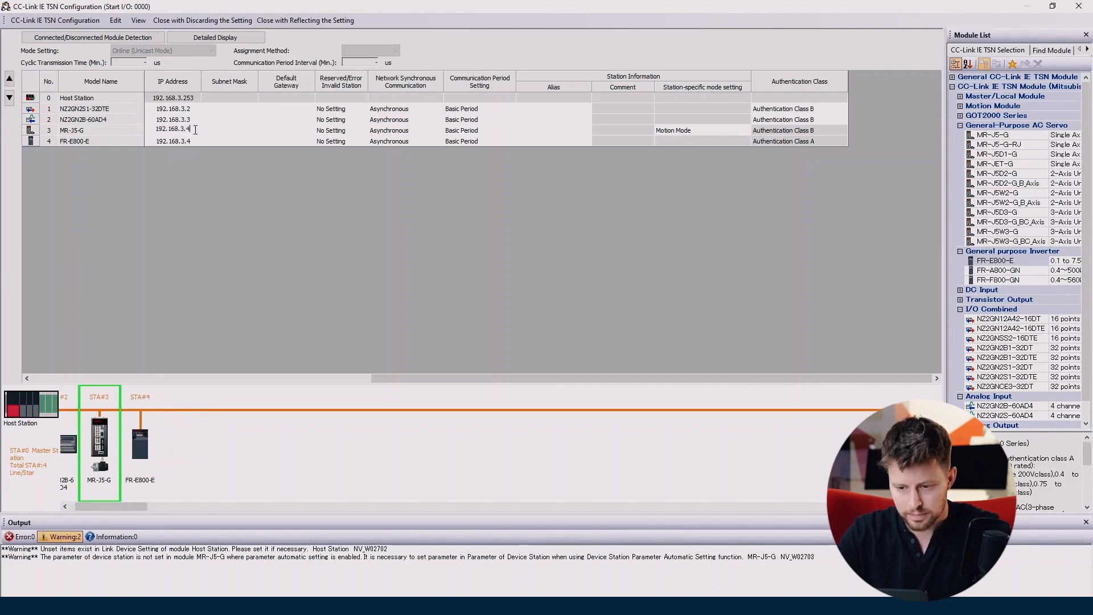
pyautogui.press('Return')
pyautogui.doubleClick(195, 140)
pyautogui.press('BackSpace')
pyautogui.write('1')
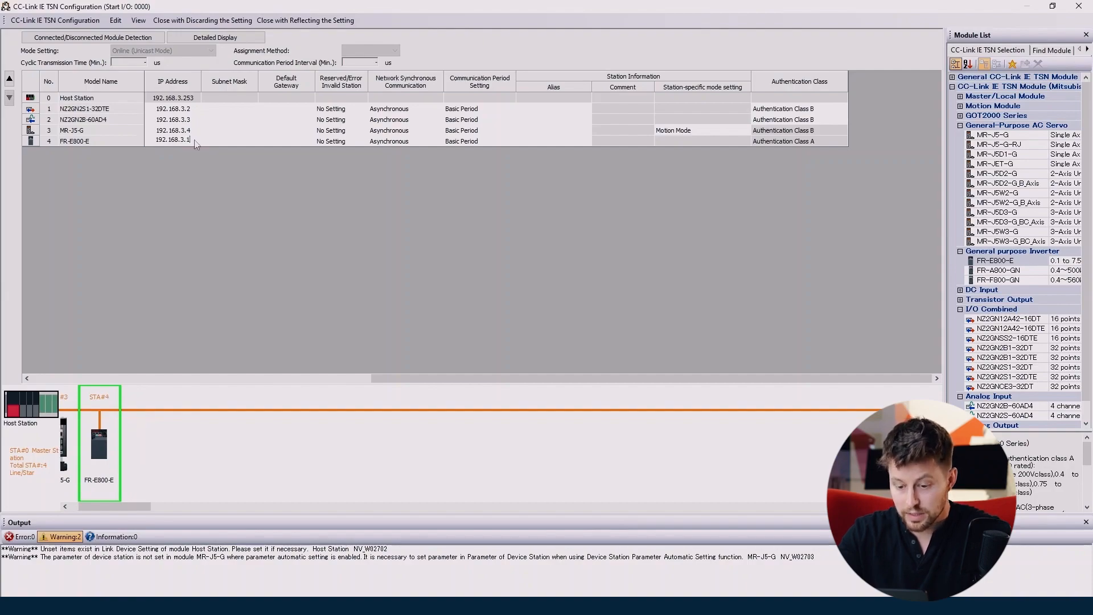
pyautogui.press('Return')
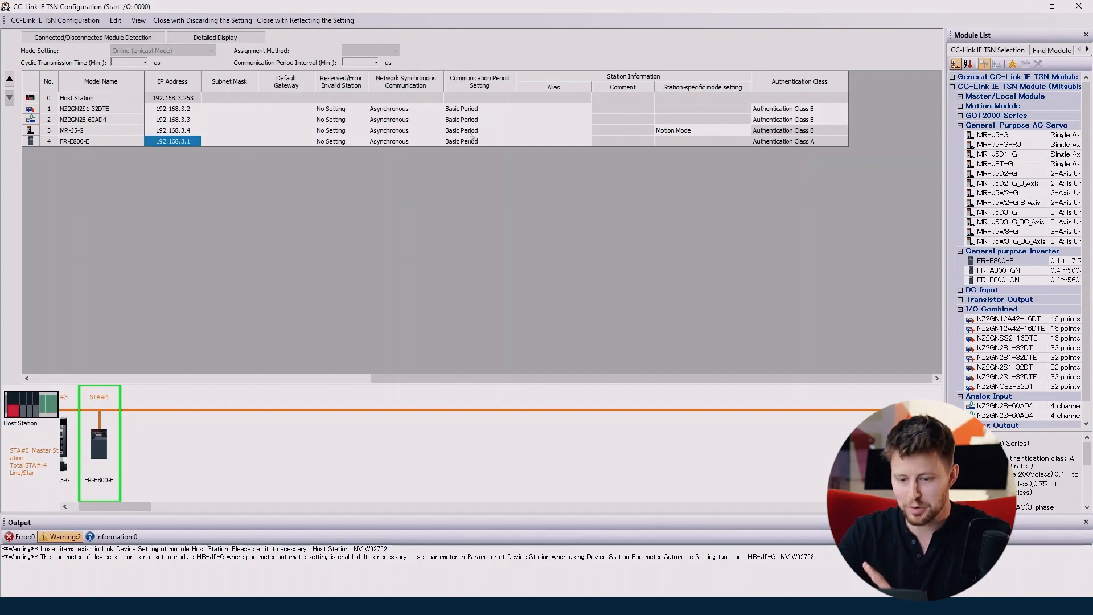
# Set the communication period of the NZ2GN2S1-32DTE and NZ2GN2B-60AD4 stations to Normal-Speed
pyautogui.click(489, 134)
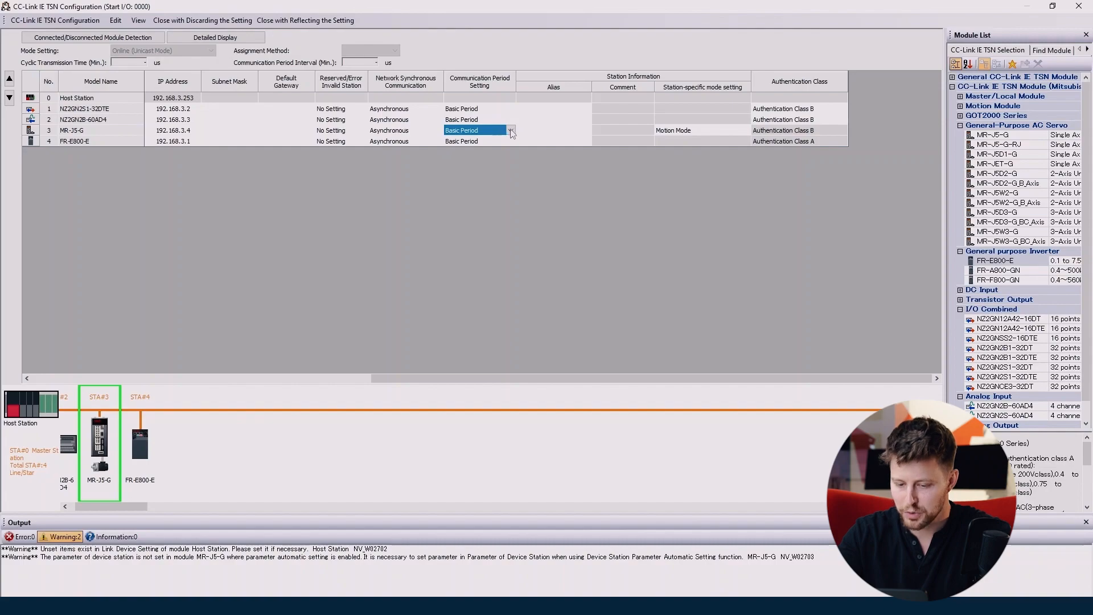
pyautogui.click(508, 109)
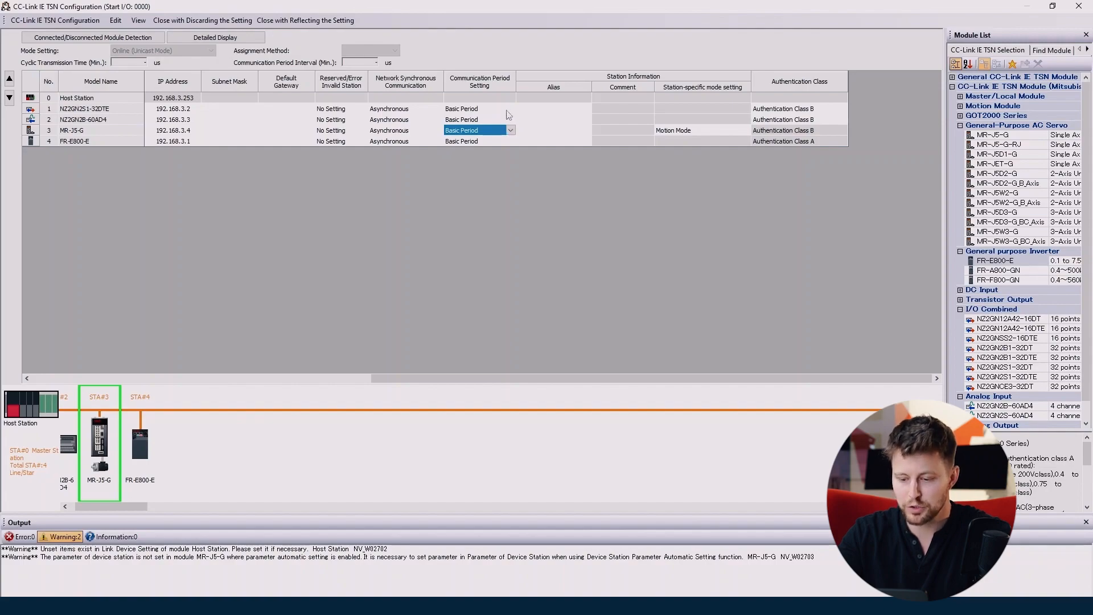
pyautogui.click(66, 109)
pyautogui.click(506, 110)
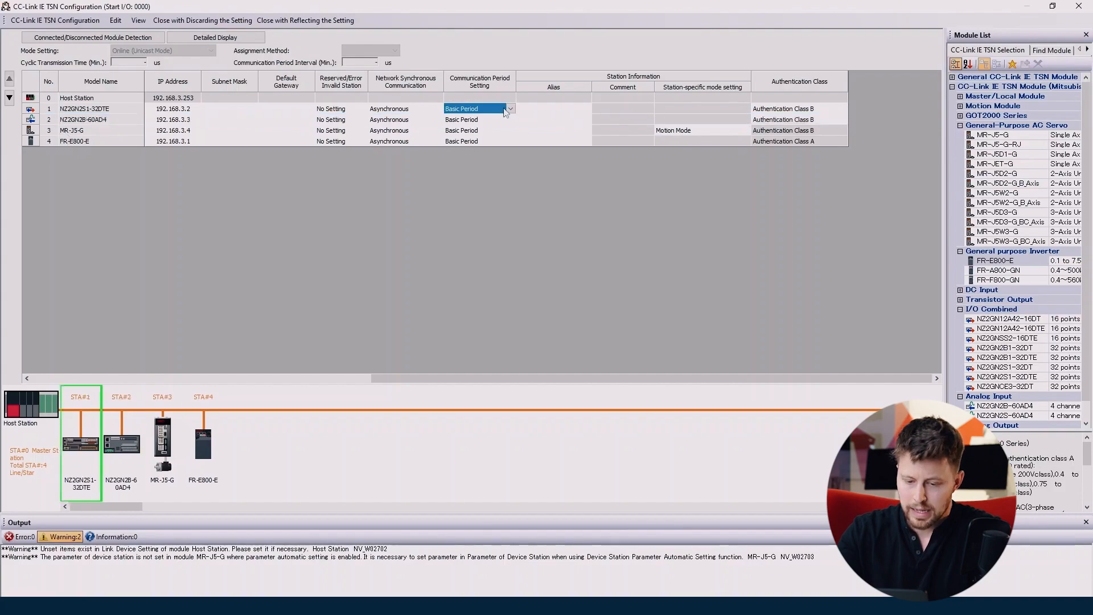
pyautogui.click(506, 110)
pyautogui.click(508, 123)
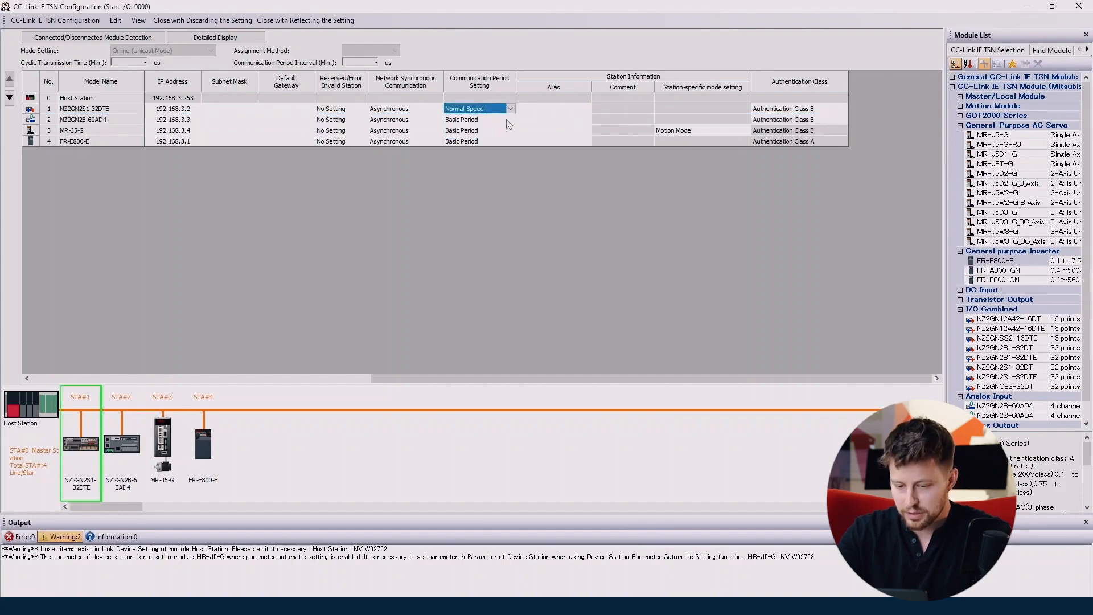
pyautogui.click(509, 124)
pyautogui.click(511, 120)
pyautogui.click(490, 135)
# Set the communication period of the FR-E800-E inverter station to Low-Speed
pyautogui.click(488, 142)
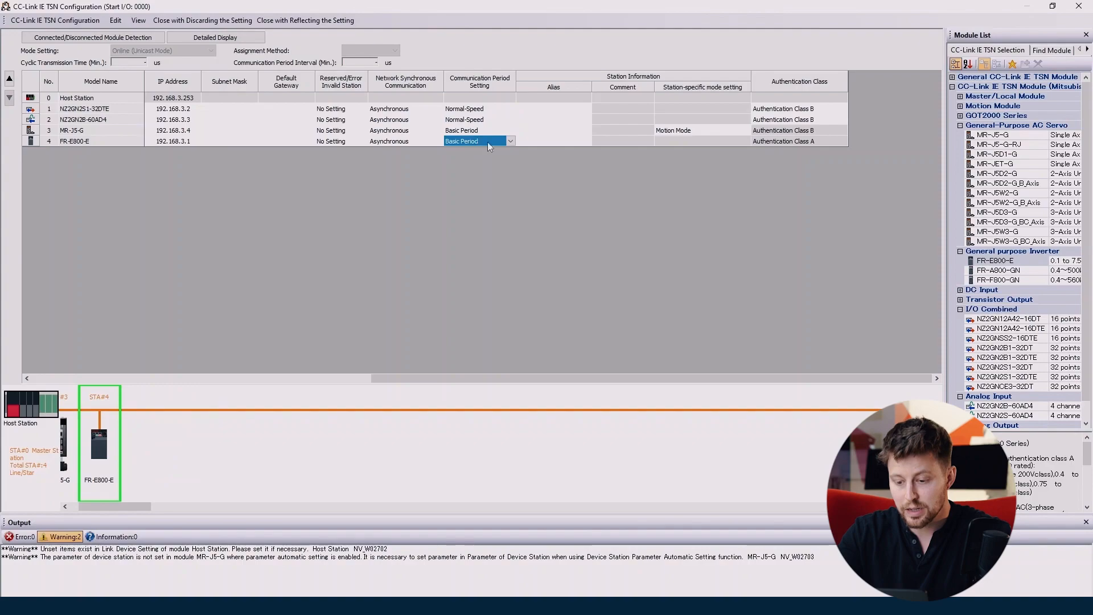
pyautogui.click(487, 142)
pyautogui.click(487, 169)
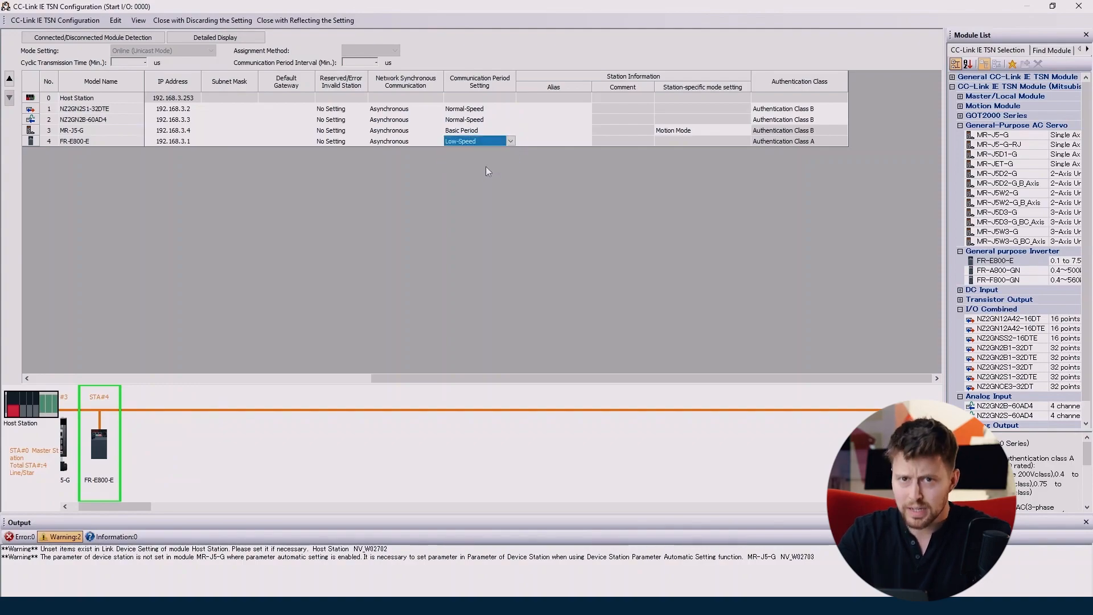
# Review the communication period setting and authentication class of each station
pyautogui.click(507, 81)
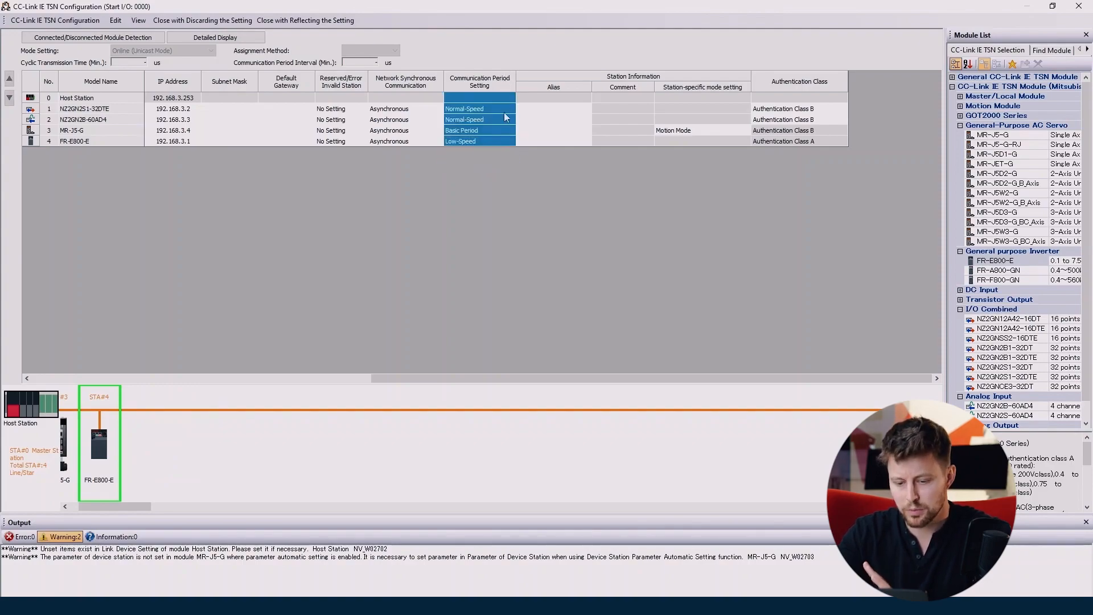
pyautogui.click(505, 111)
pyautogui.click(497, 122)
pyautogui.click(493, 128)
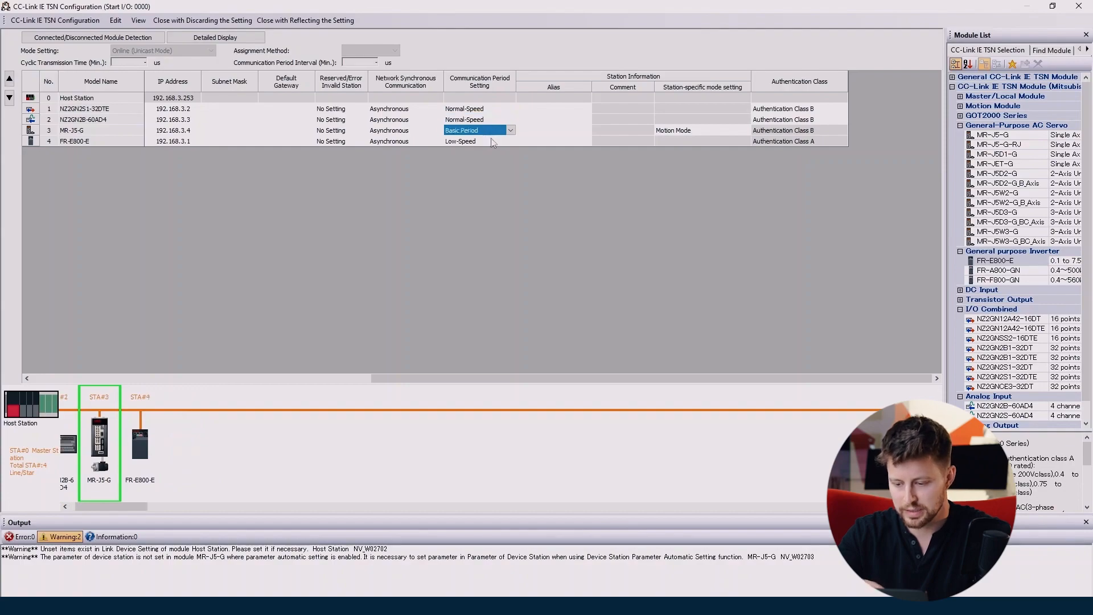
pyautogui.click(493, 142)
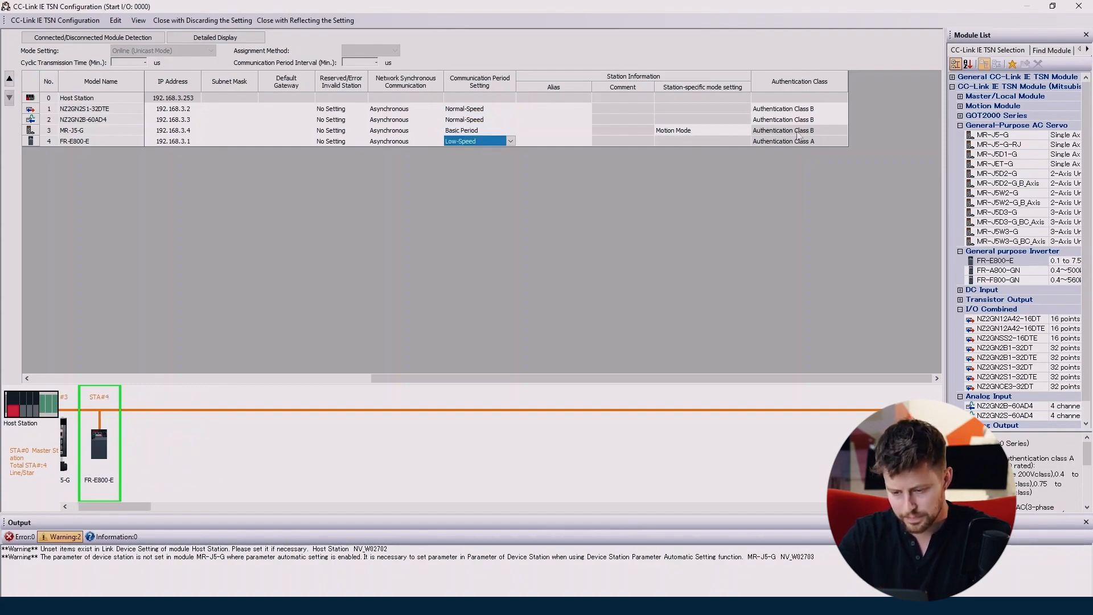
pyautogui.click(831, 80)
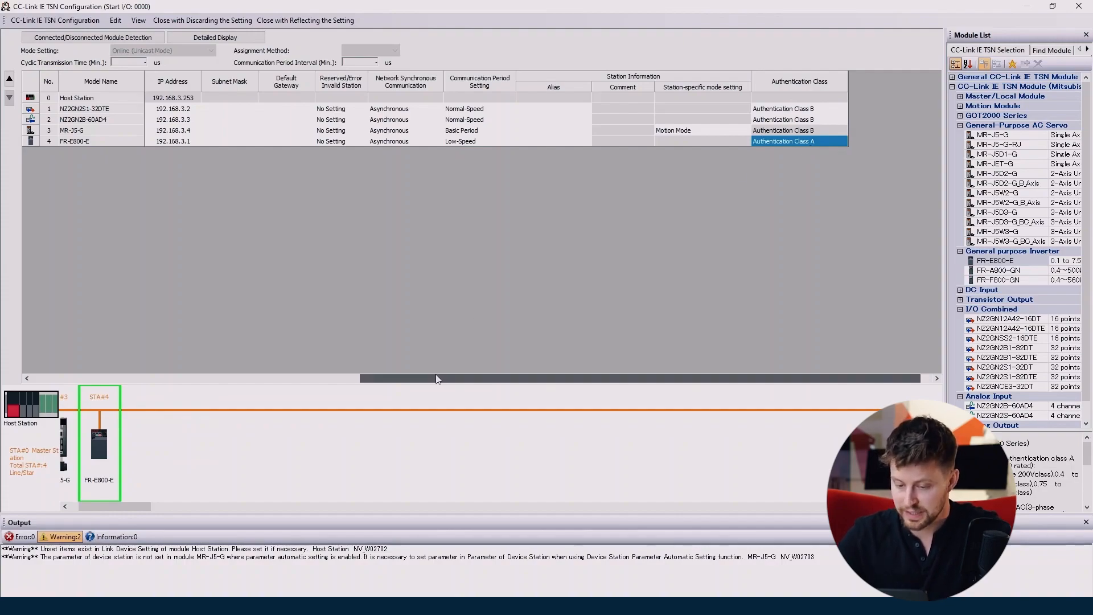
# Close the CC-Link IE TSN configuration, reflecting the settings despite the remaining warning
pyautogui.moveTo(442, 379); pyautogui.dragTo(80, 303)
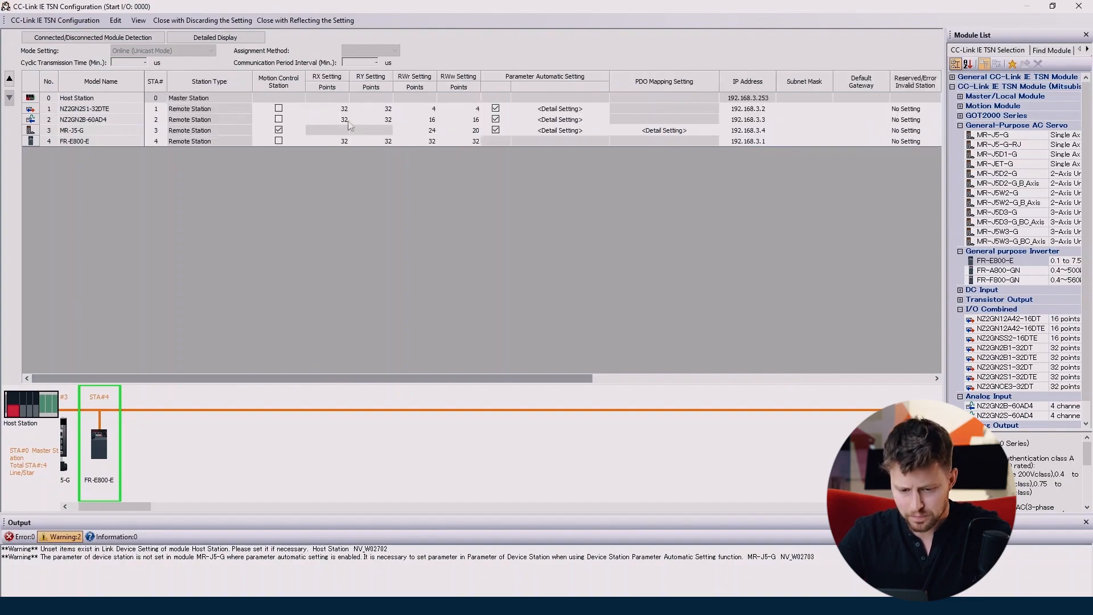
pyautogui.click(310, 23)
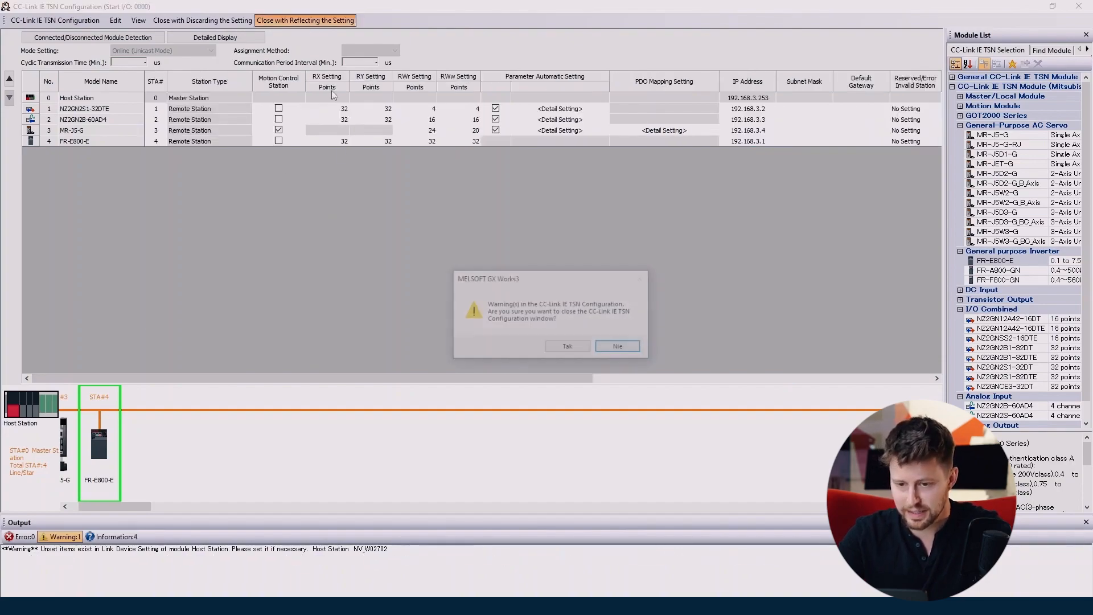
pyautogui.click(583, 351)
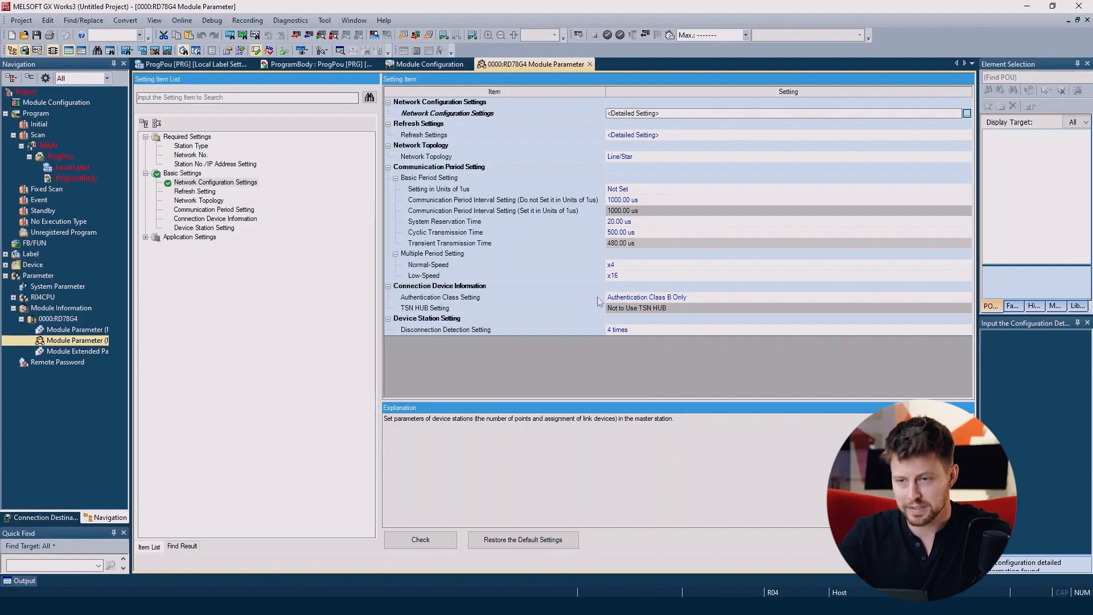
# Set the module's authentication class to Mixture of Authentication Class B/A or Authentication Class A Only
pyautogui.click(632, 297)
pyautogui.click(632, 297)
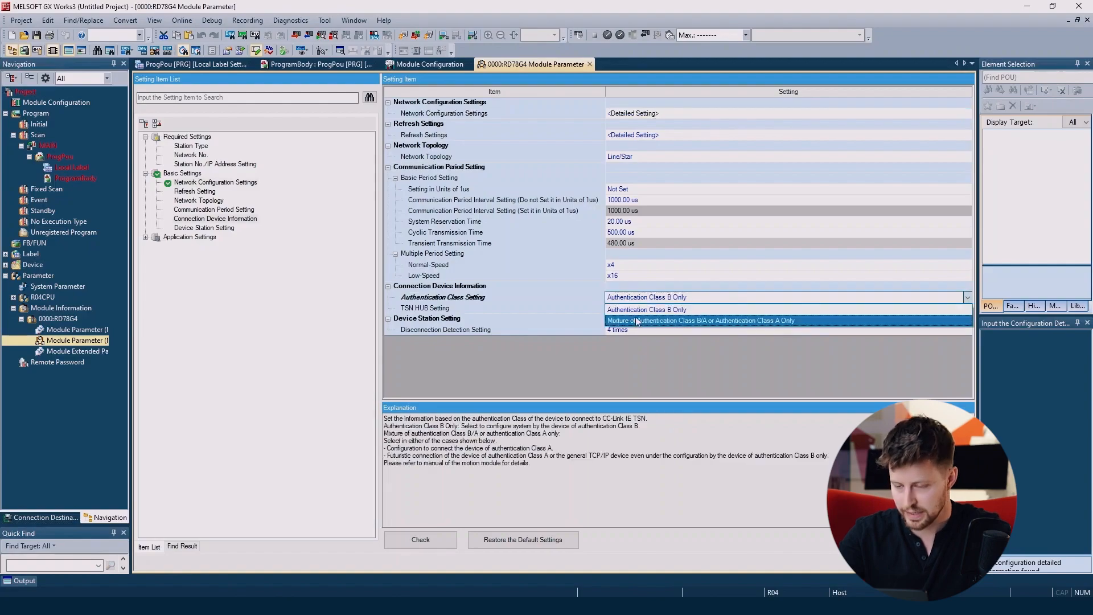
pyautogui.click(637, 321)
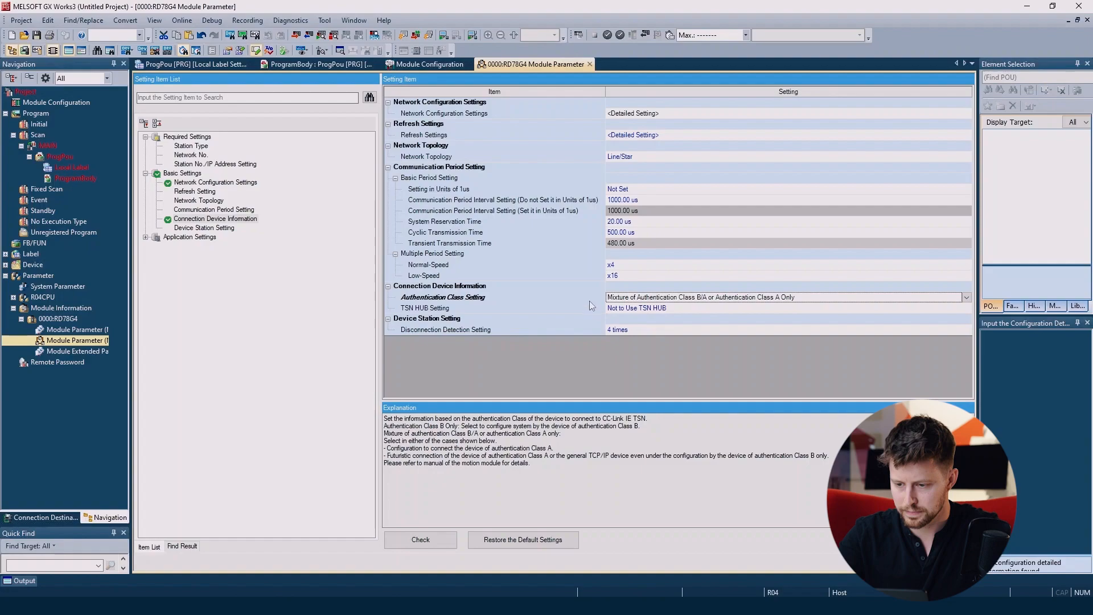
# Assign RX, RY, RWr and RWw as link-side devices in rows 1 to 4 of the detailed refresh settings
pyautogui.click(581, 135)
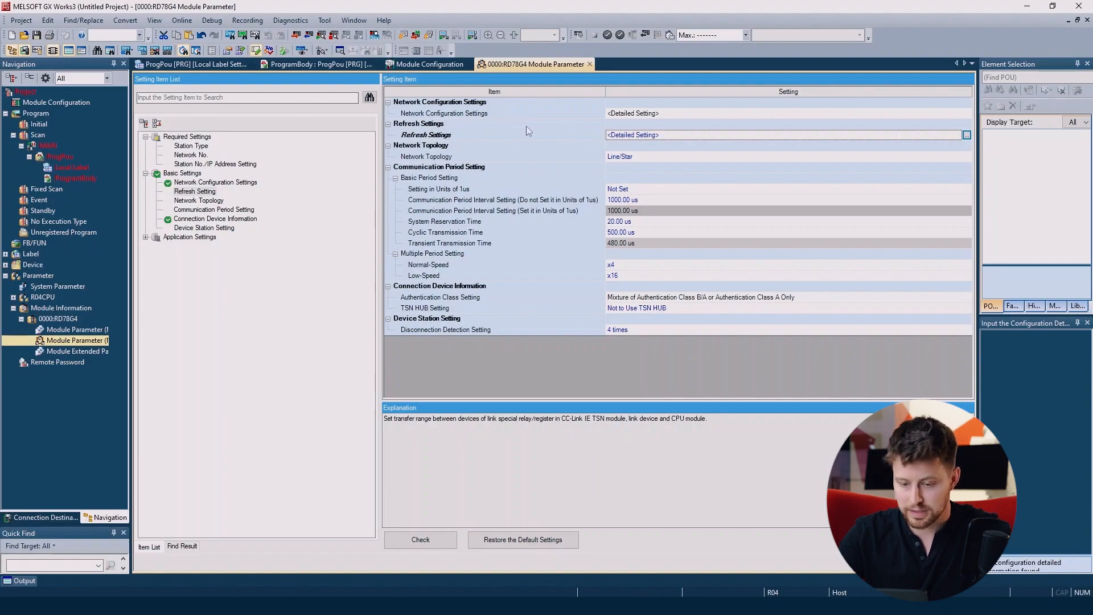
pyautogui.doubleClick(629, 138)
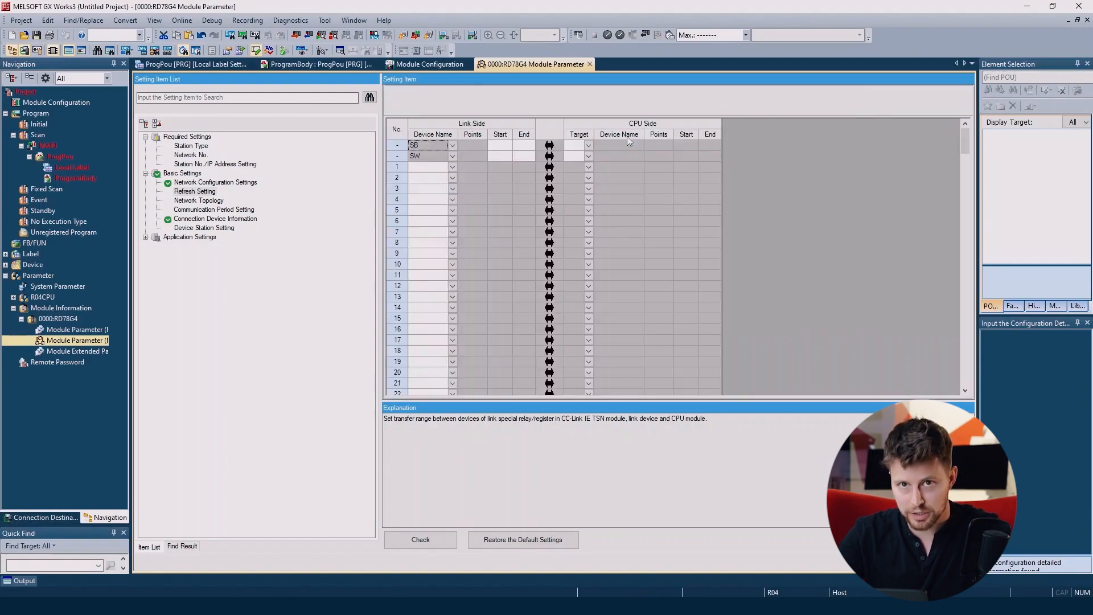
pyautogui.click(452, 167)
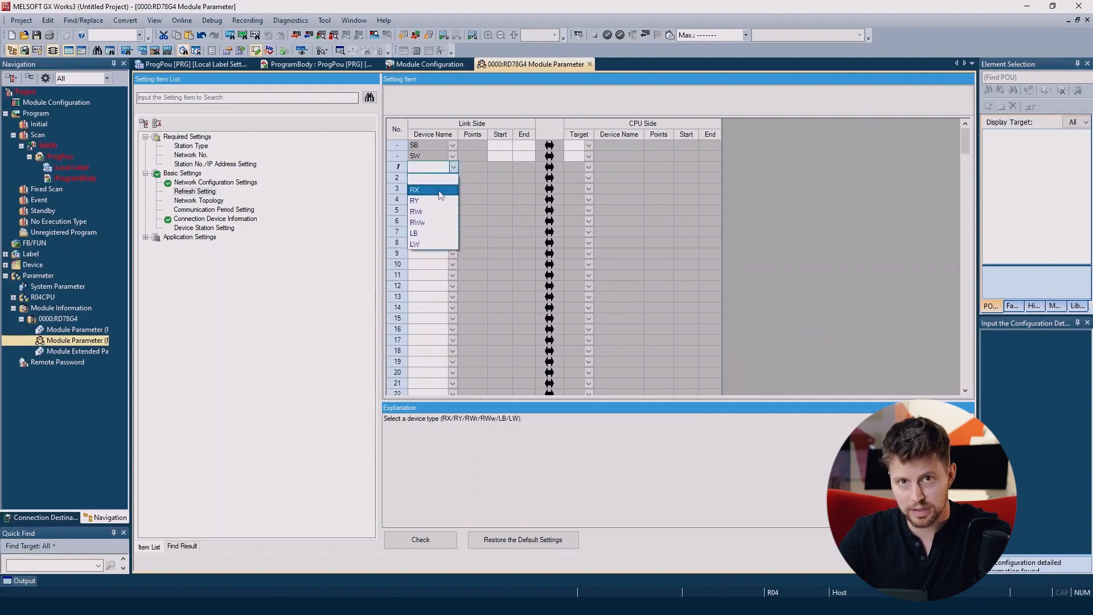
pyautogui.click(453, 181)
pyautogui.click(452, 178)
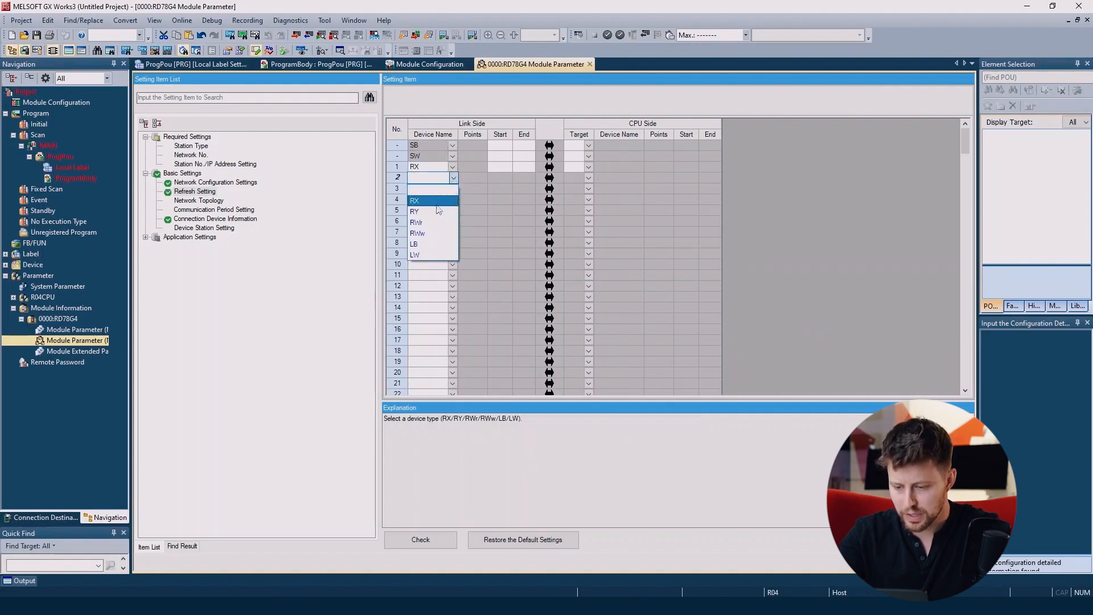
pyautogui.click(432, 211)
pyautogui.click(453, 188)
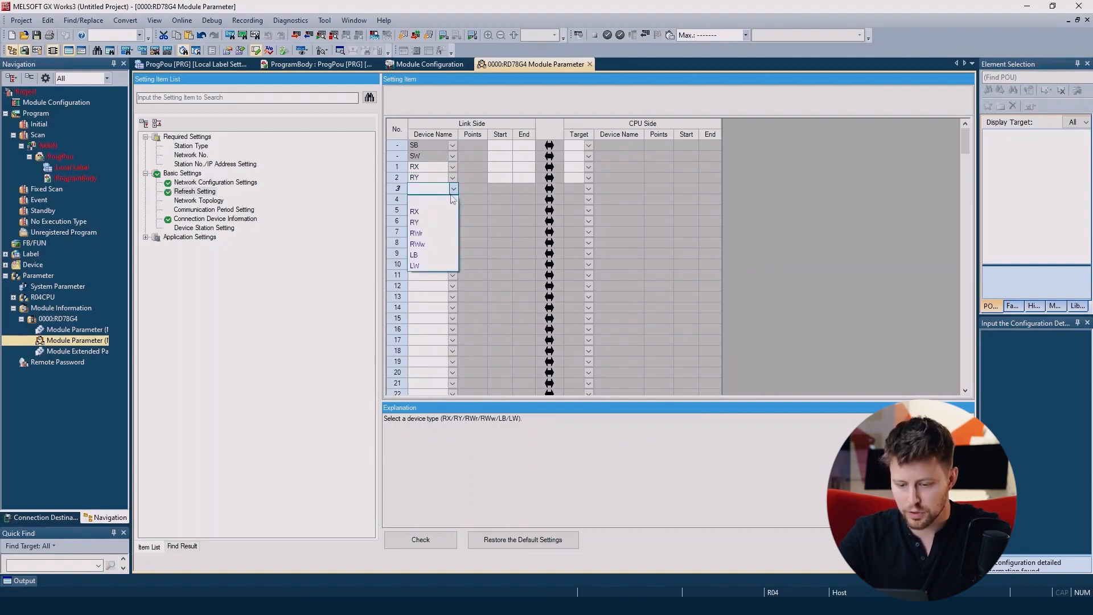
pyautogui.click(443, 233)
pyautogui.click(453, 199)
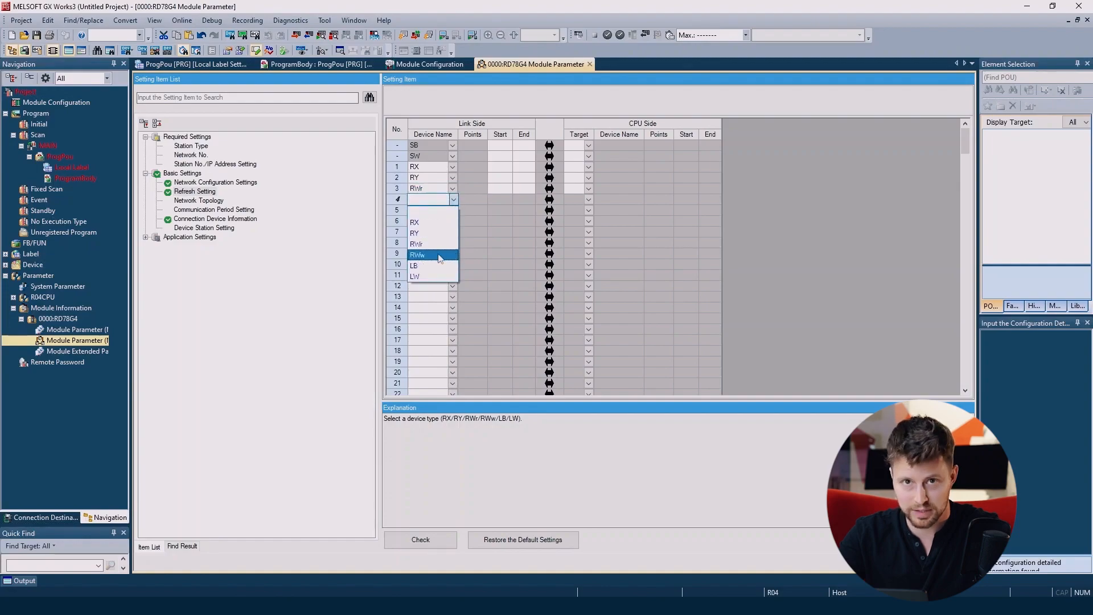
pyautogui.click(432, 244)
# Set the link-side start number of the RX, RY, RWr and RWw rows to 0
pyautogui.click(500, 167)
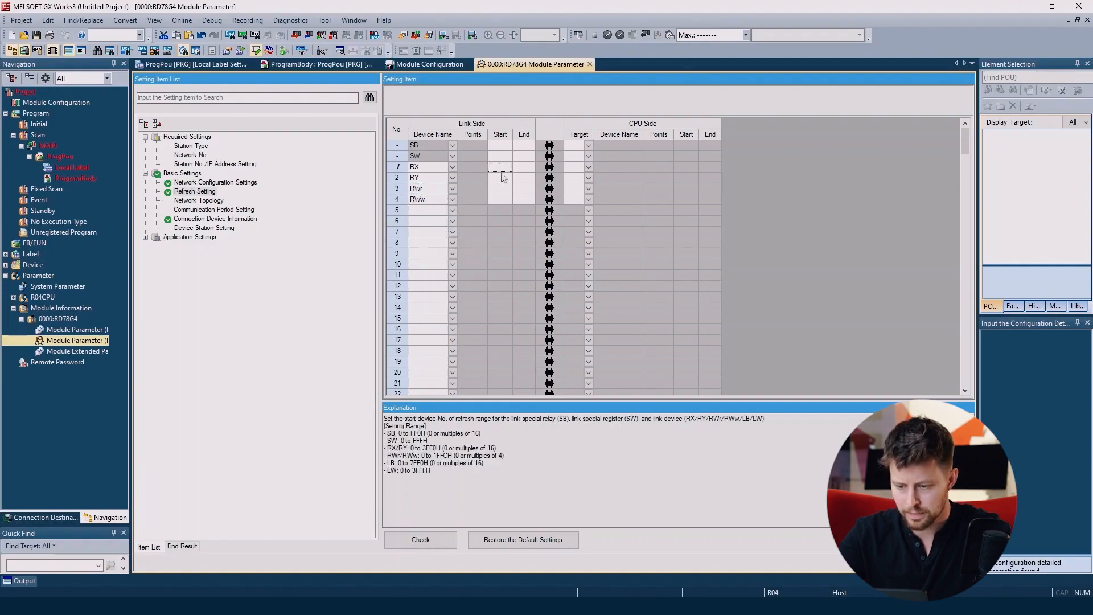
pyautogui.write('0')
pyautogui.press('Return')
pyautogui.write('0')
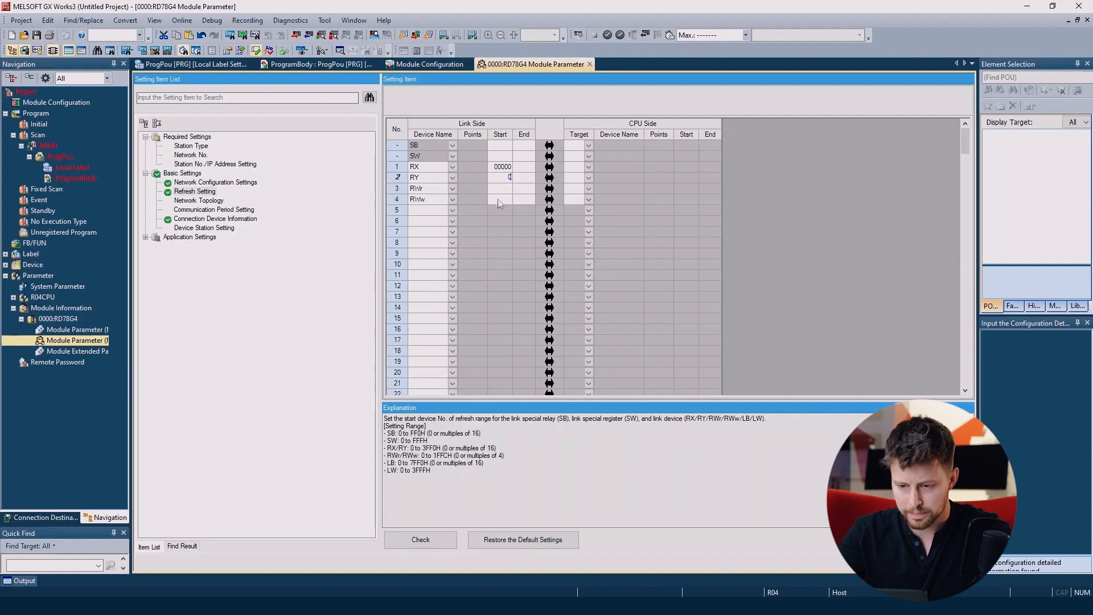
pyautogui.press('Return')
pyautogui.write('0')
pyautogui.press('Return')
pyautogui.write('0')
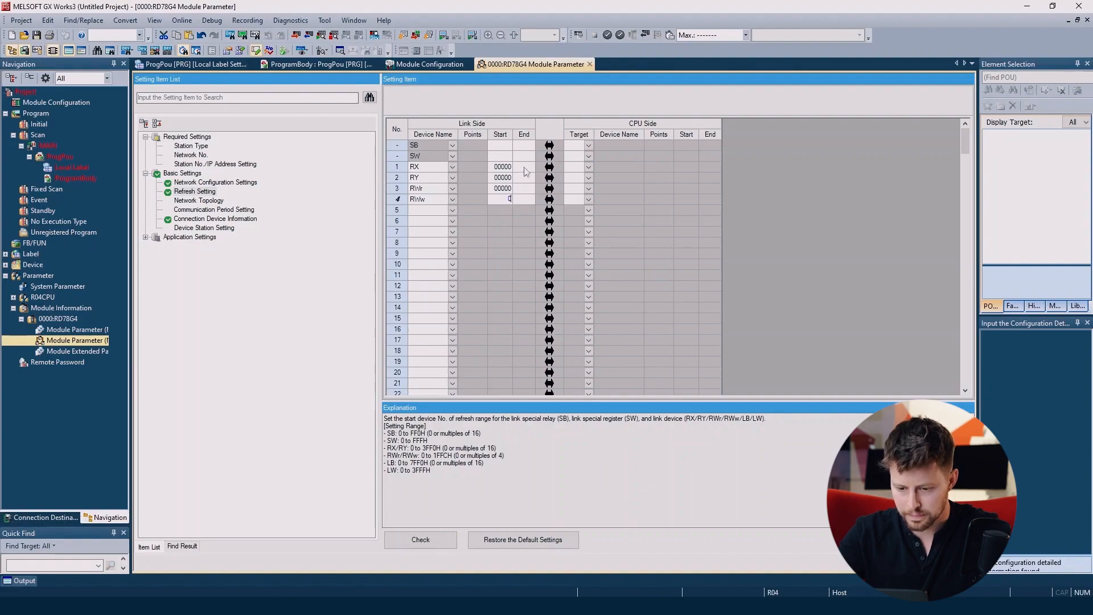
# Set the link-side end number of the RX row to 5F
pyautogui.click(524, 167)
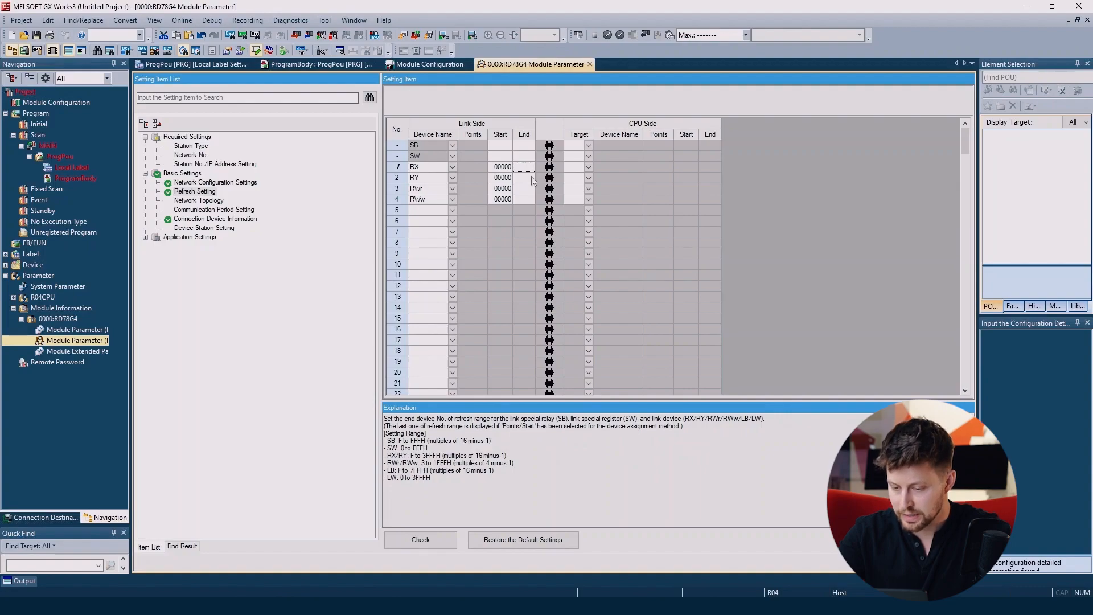
pyautogui.write('5F')
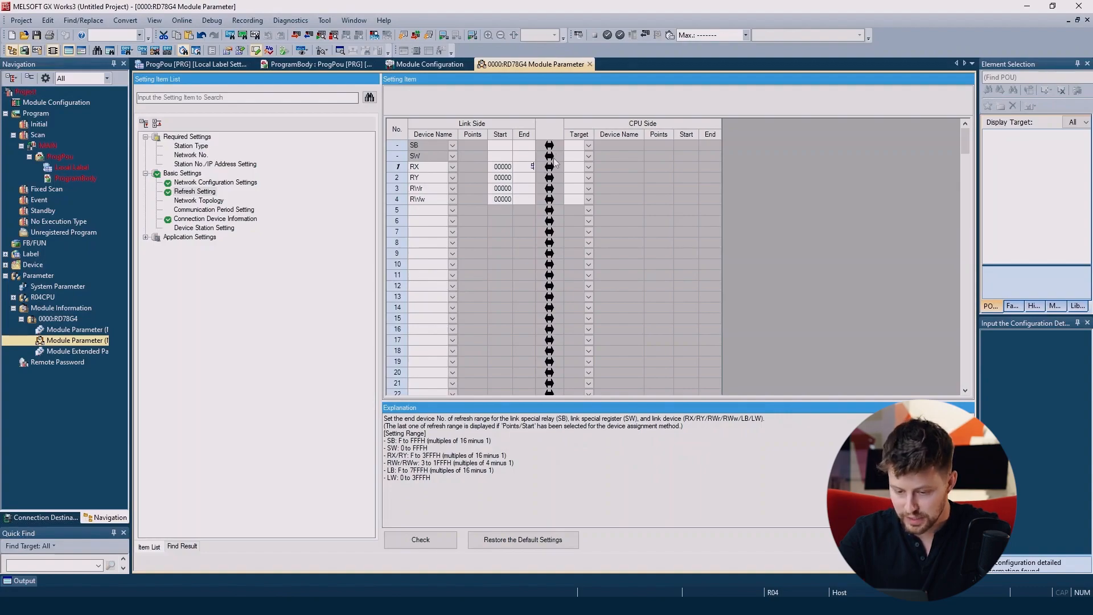
pyautogui.click(530, 181)
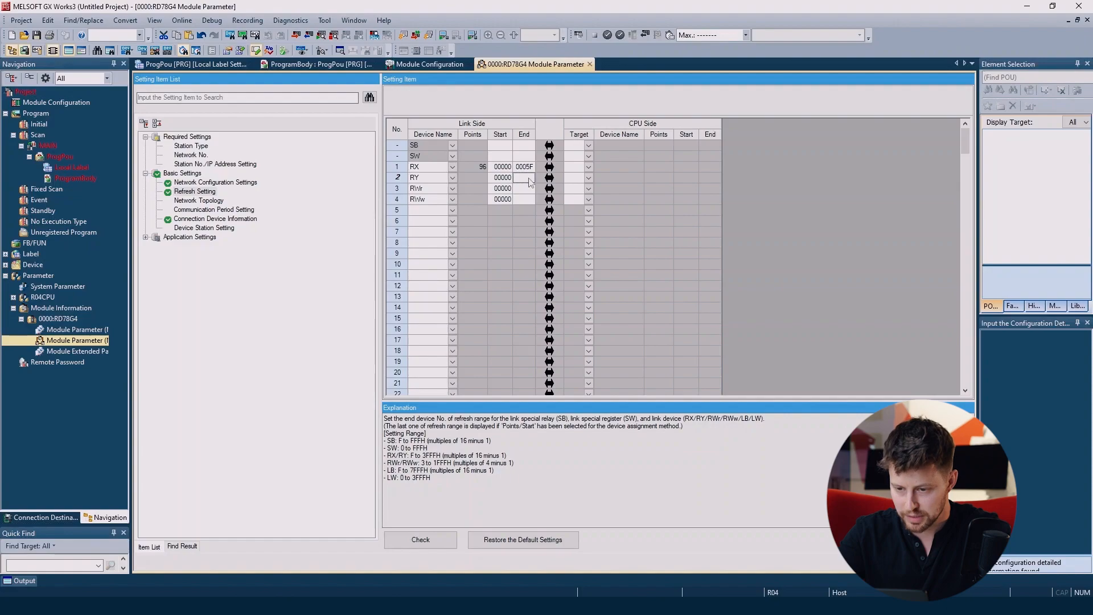
# Set the link-side end number to 5F for the RY row and to 47 for the RWr and RWw rows
pyautogui.write('5')
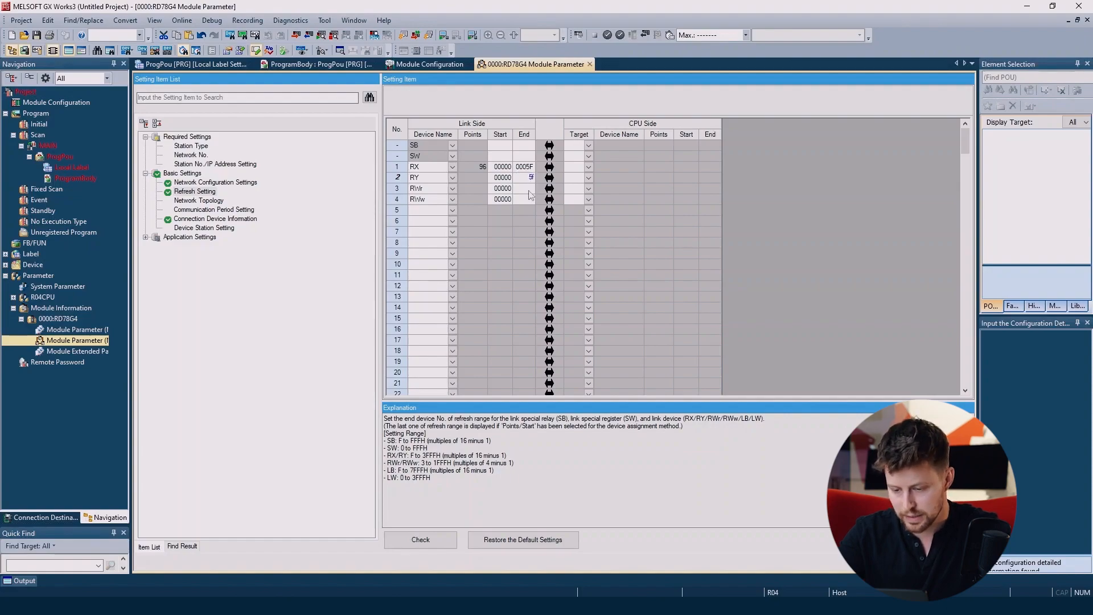
pyautogui.write('F')
pyautogui.click(529, 191)
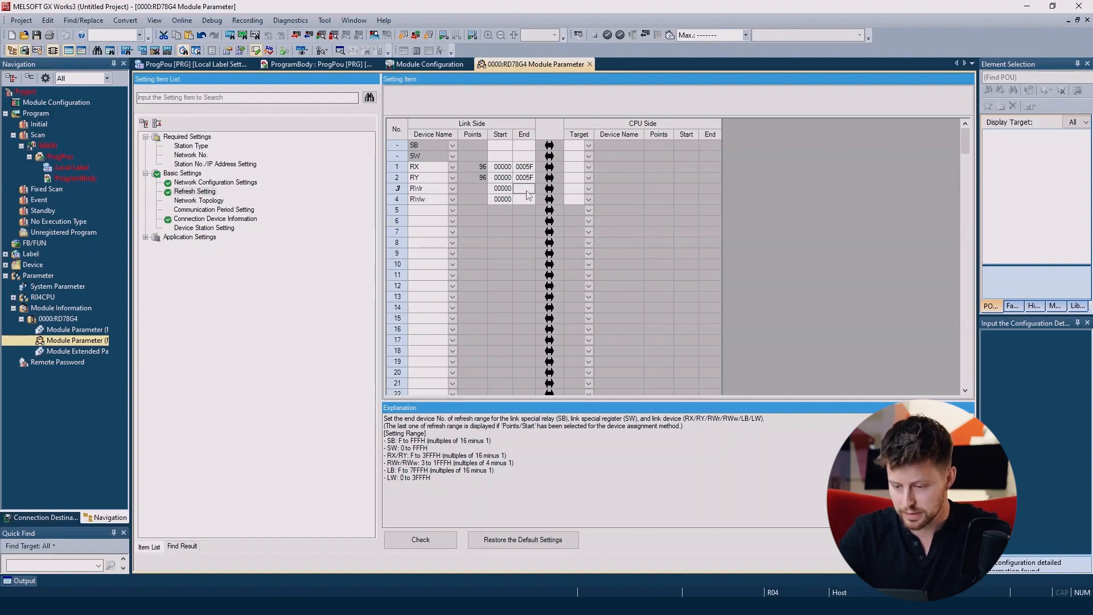
pyautogui.write('4')
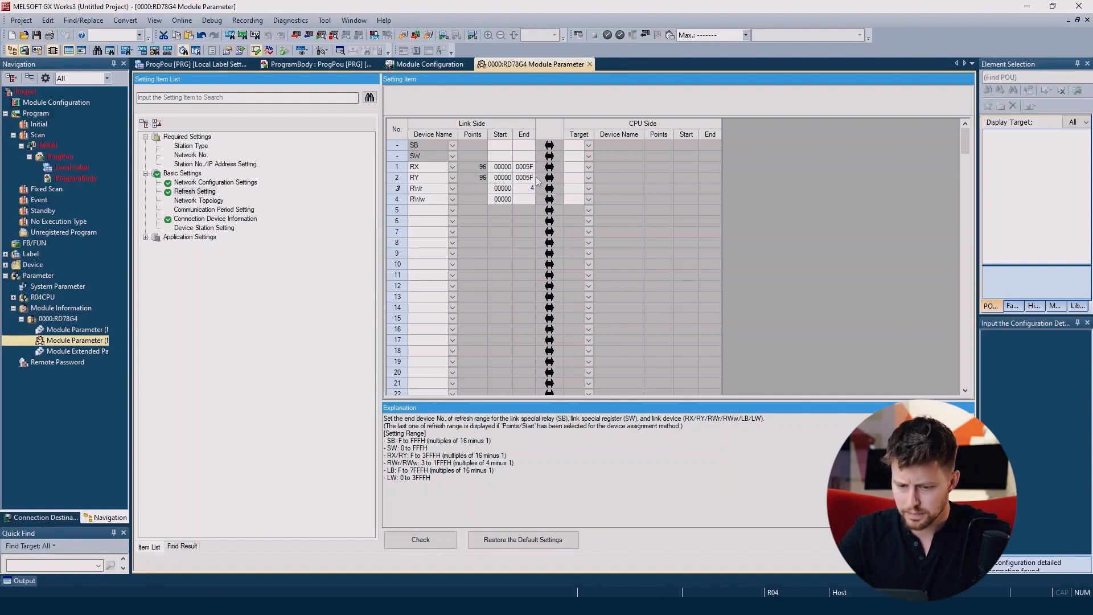
pyautogui.write('7')
pyautogui.press('Return')
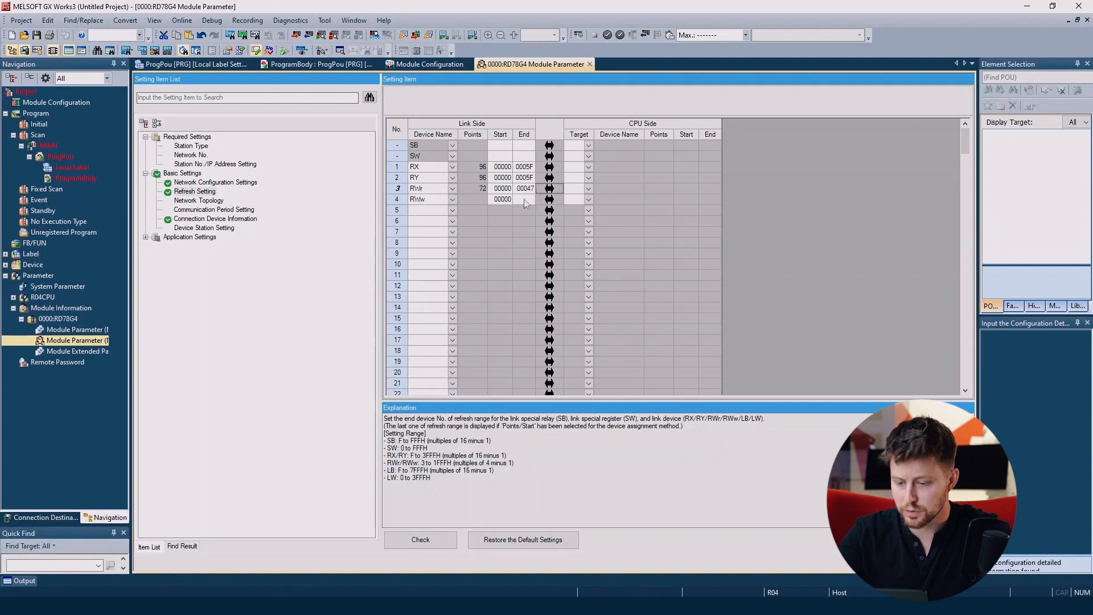
pyautogui.write('47')
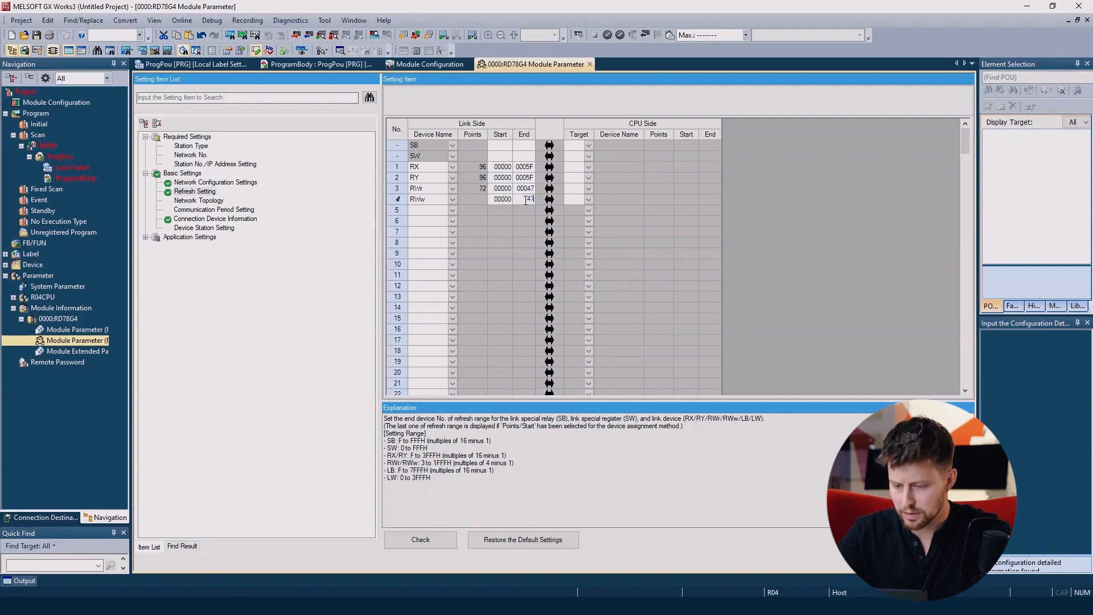
pyautogui.press('Return')
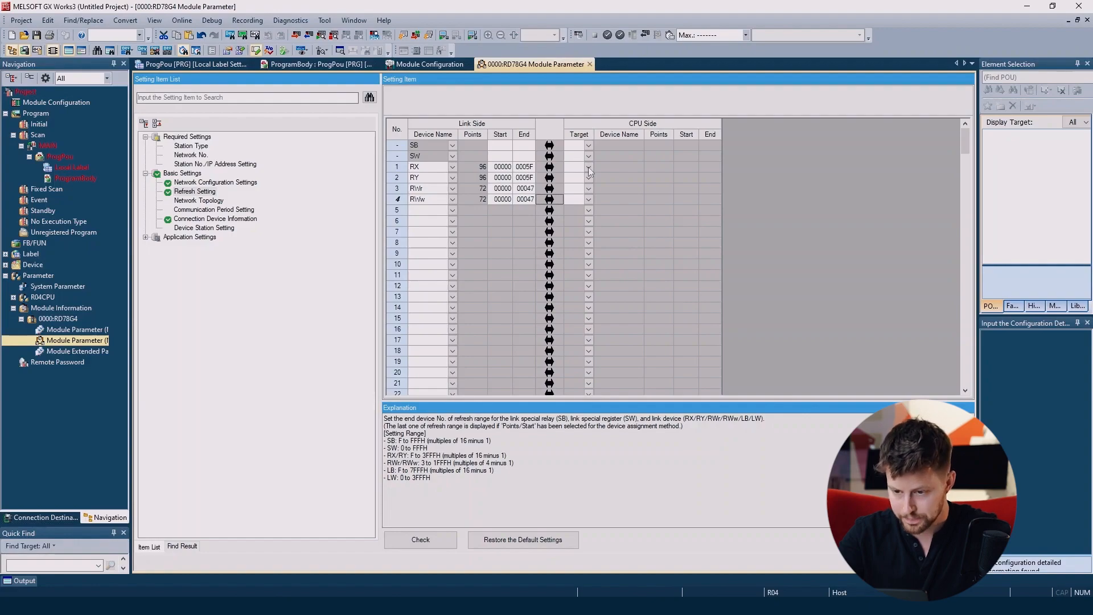
# Set the CPU-side target of the RX, RY, RWr and RWw rows to Specify Device
pyautogui.click(588, 167)
pyautogui.click(595, 186)
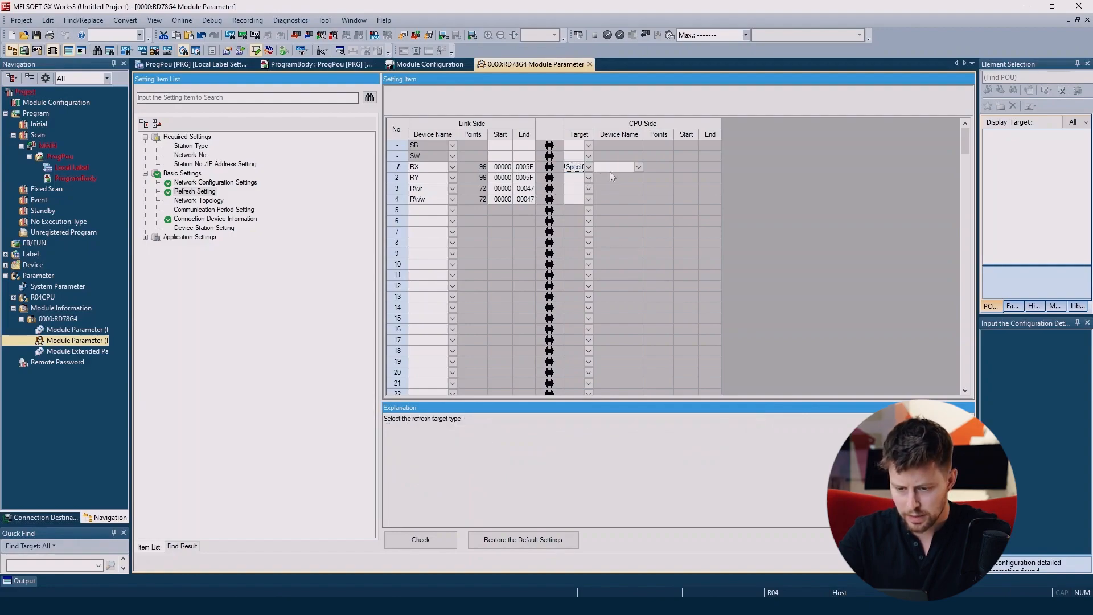
pyautogui.click(589, 178)
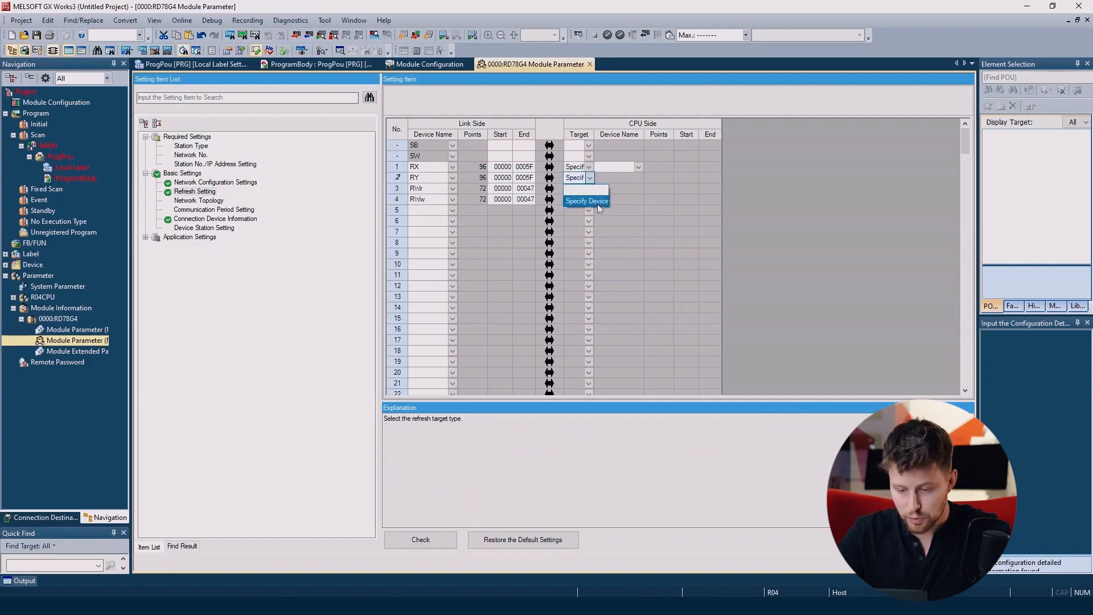
pyautogui.click(596, 201)
pyautogui.click(589, 188)
pyautogui.click(592, 212)
pyautogui.click(589, 199)
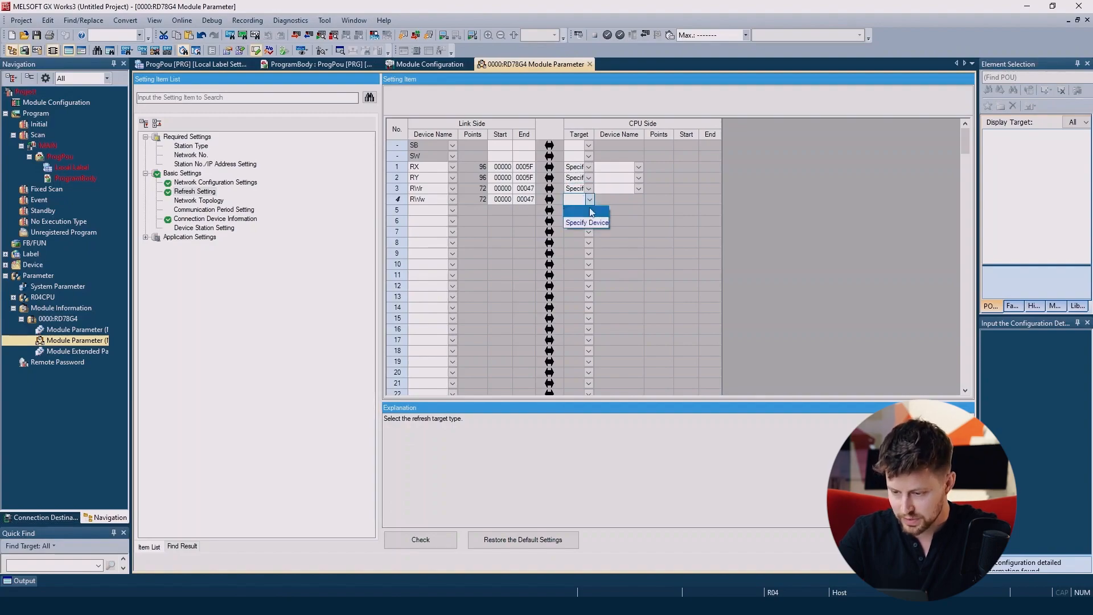
pyautogui.click(588, 222)
# Assign CPU device B to the RX and RY rows and CPU device W to the RWr and RWw rows
pyautogui.click(639, 167)
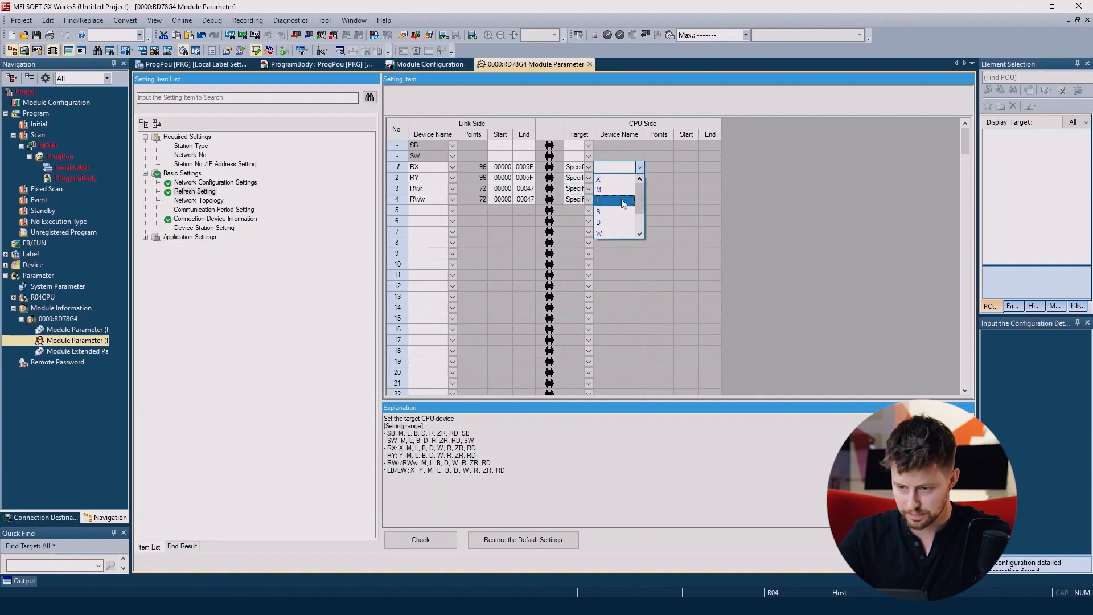
pyautogui.click(618, 211)
pyautogui.click(639, 178)
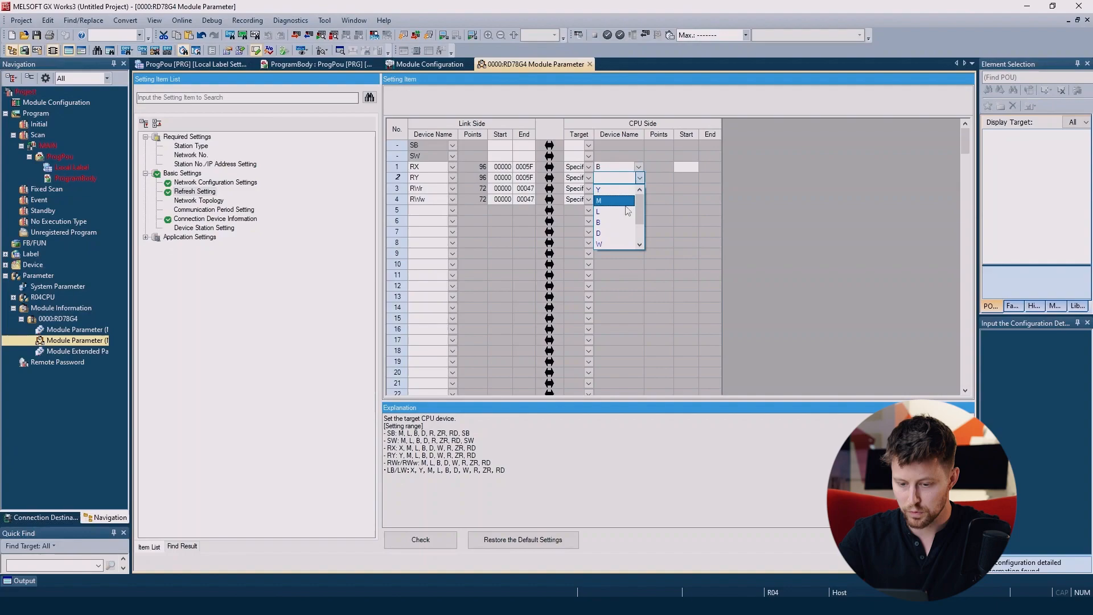
pyautogui.click(618, 222)
pyautogui.click(639, 188)
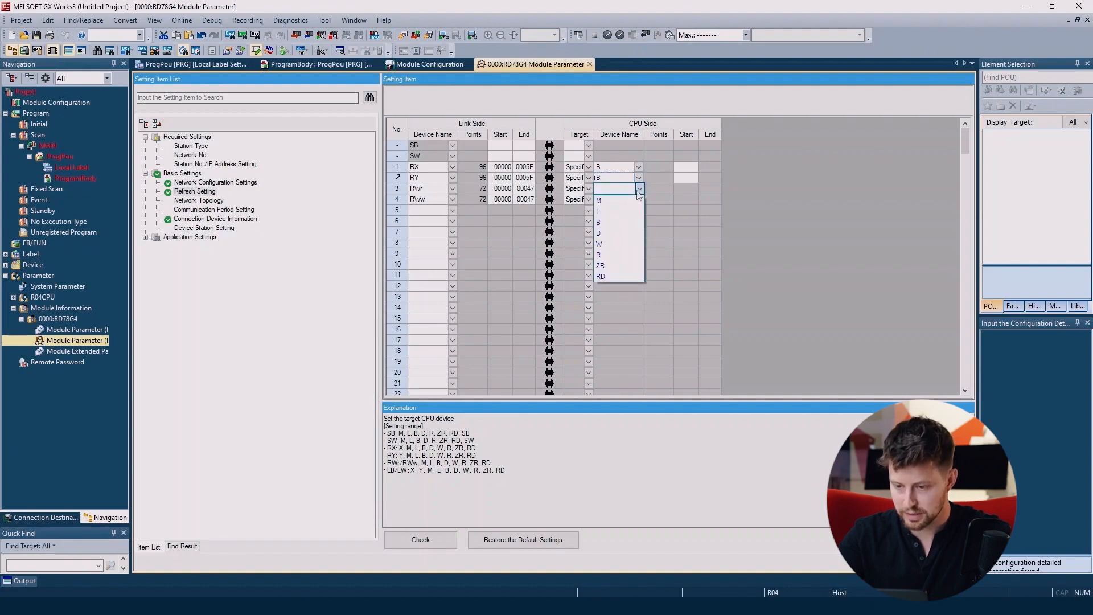
pyautogui.click(618, 243)
pyautogui.click(639, 199)
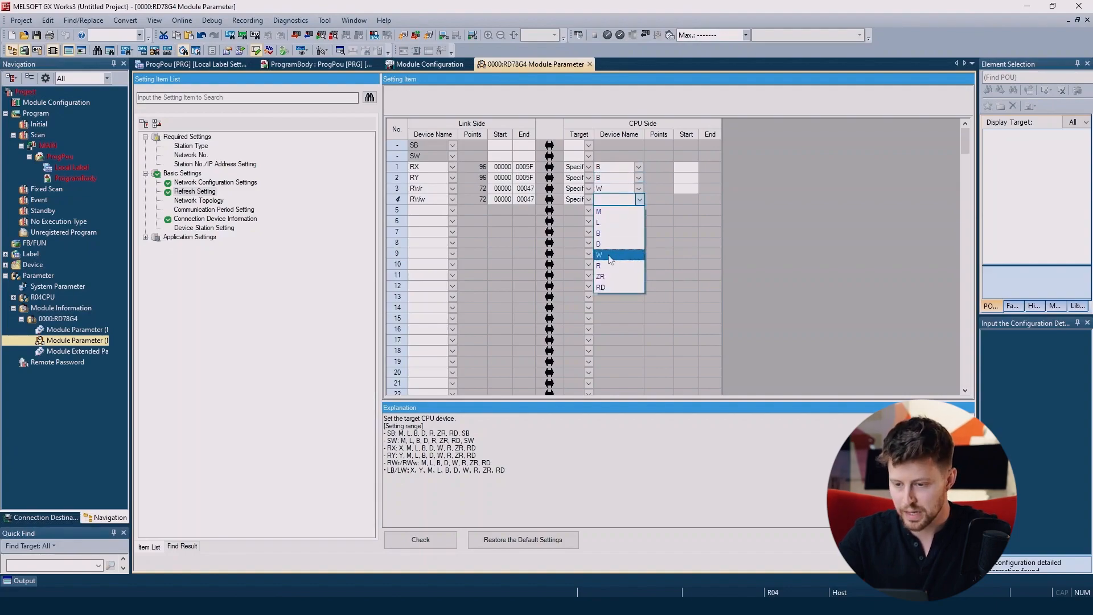
pyautogui.click(611, 241)
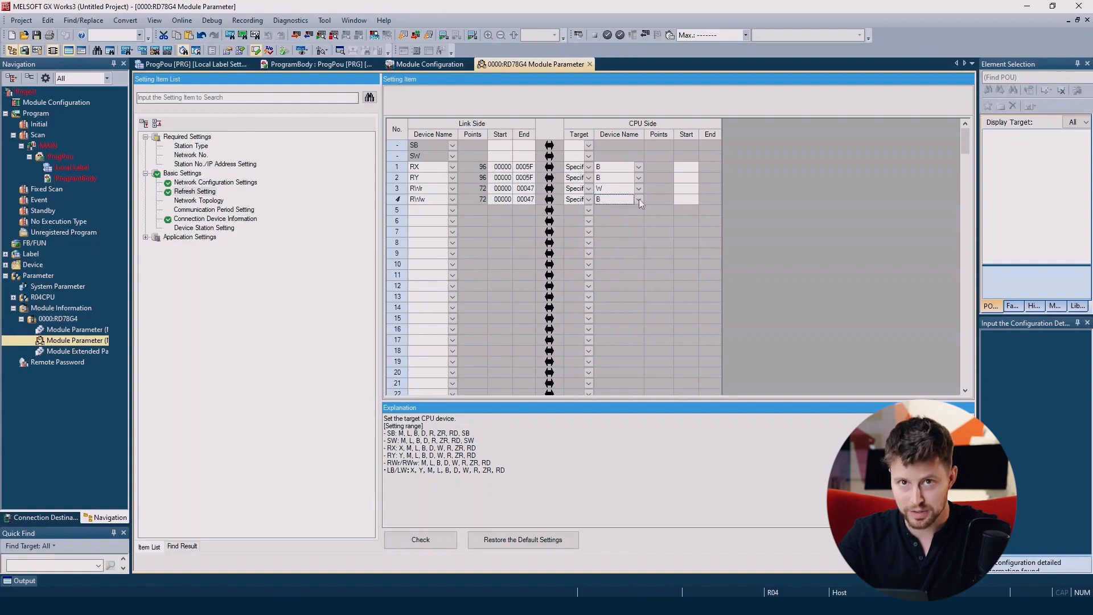
pyautogui.click(639, 200)
pyautogui.click(618, 254)
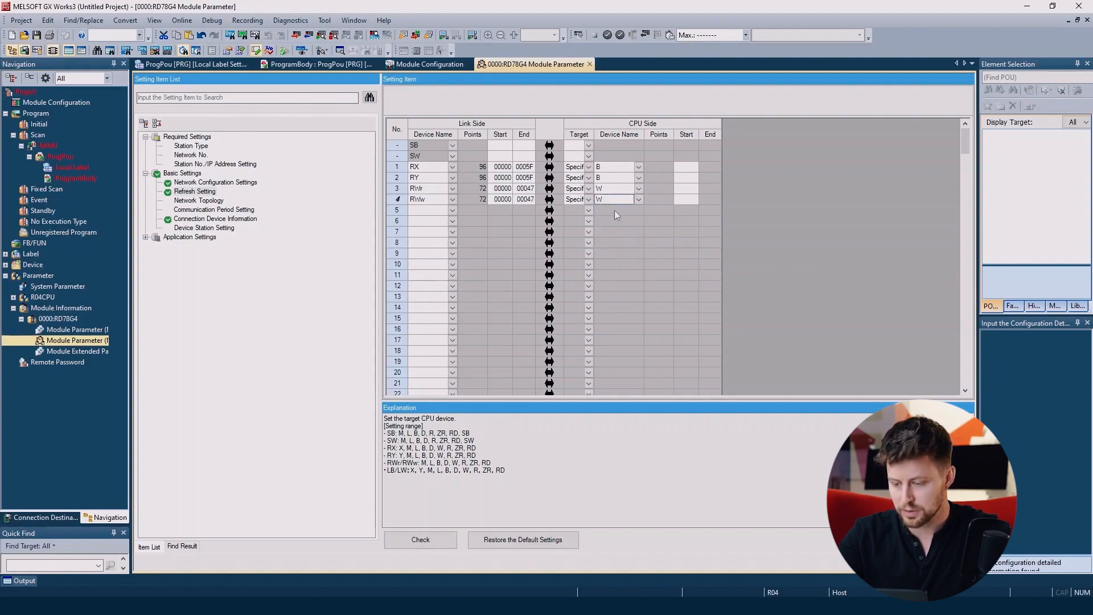
# Set the CPU-side start numbers to 0 for RX, 60 for RY, 0 for RWr and 48 for RWw
pyautogui.click(686, 167)
pyautogui.write('0')
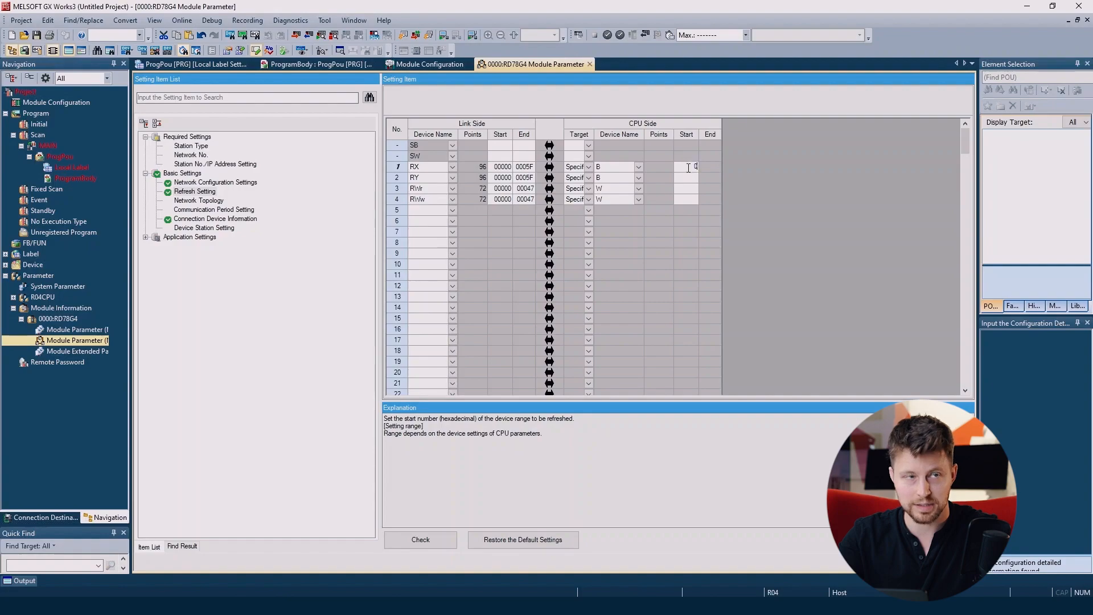
pyautogui.press('Return')
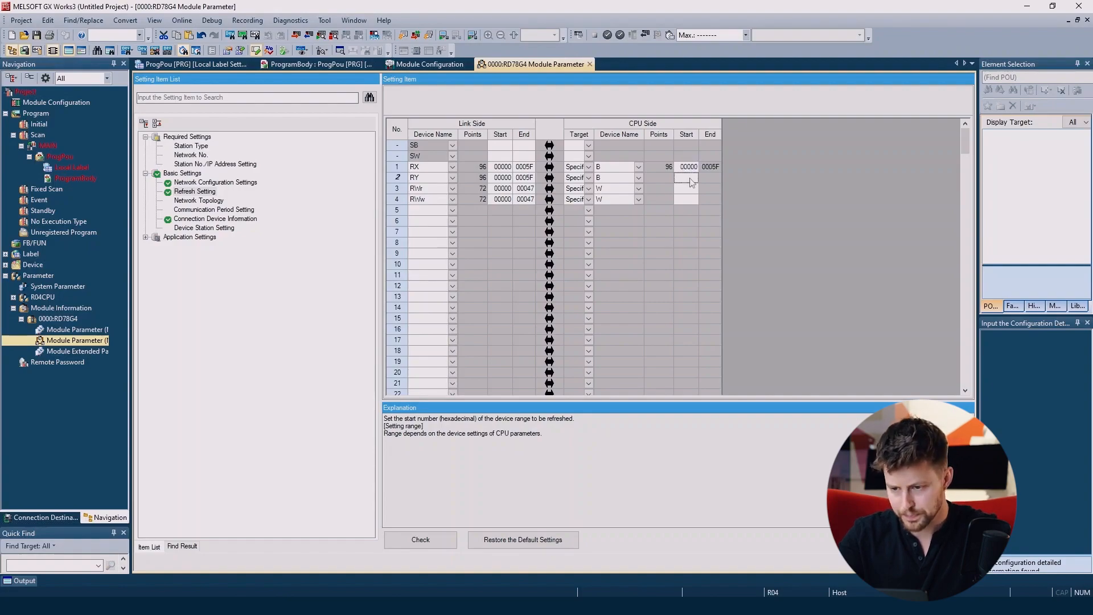
pyautogui.write('0')
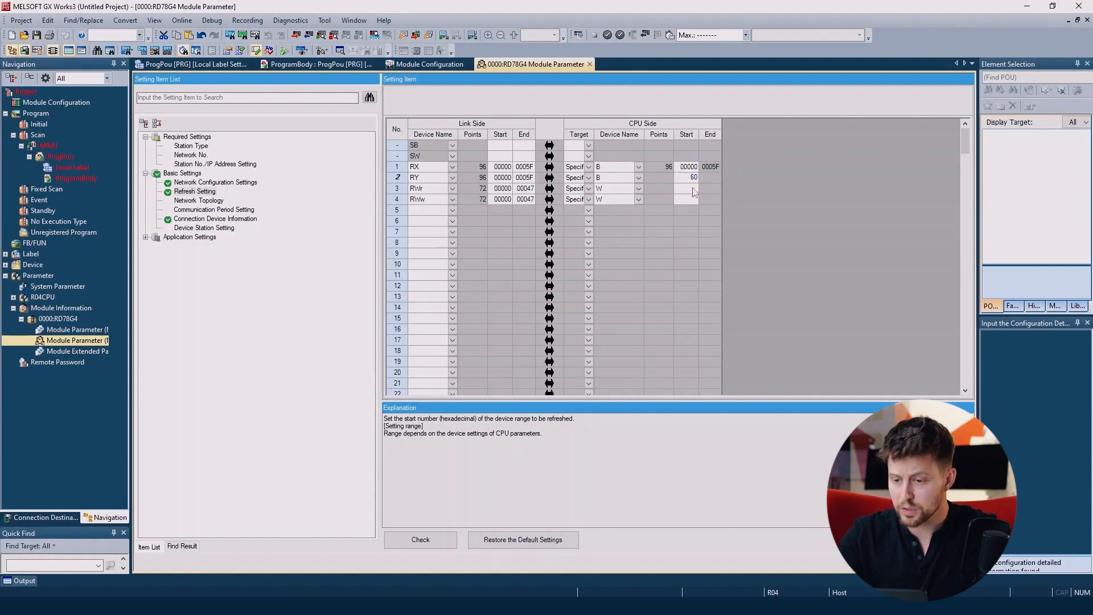
pyautogui.write('0')
pyautogui.press('Return')
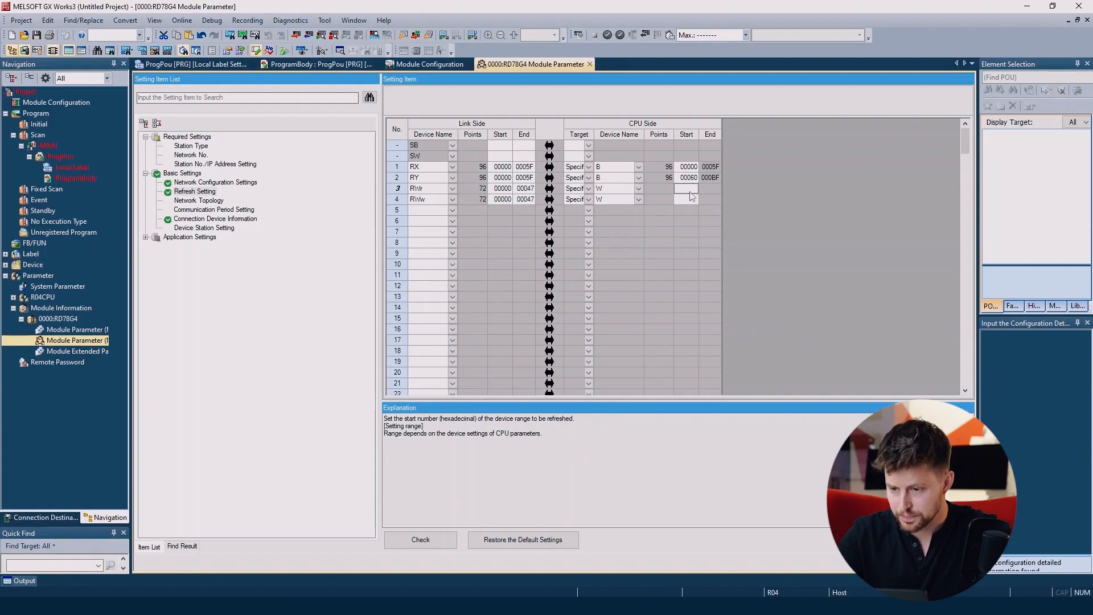
pyautogui.write('0')
pyautogui.press('Tab')
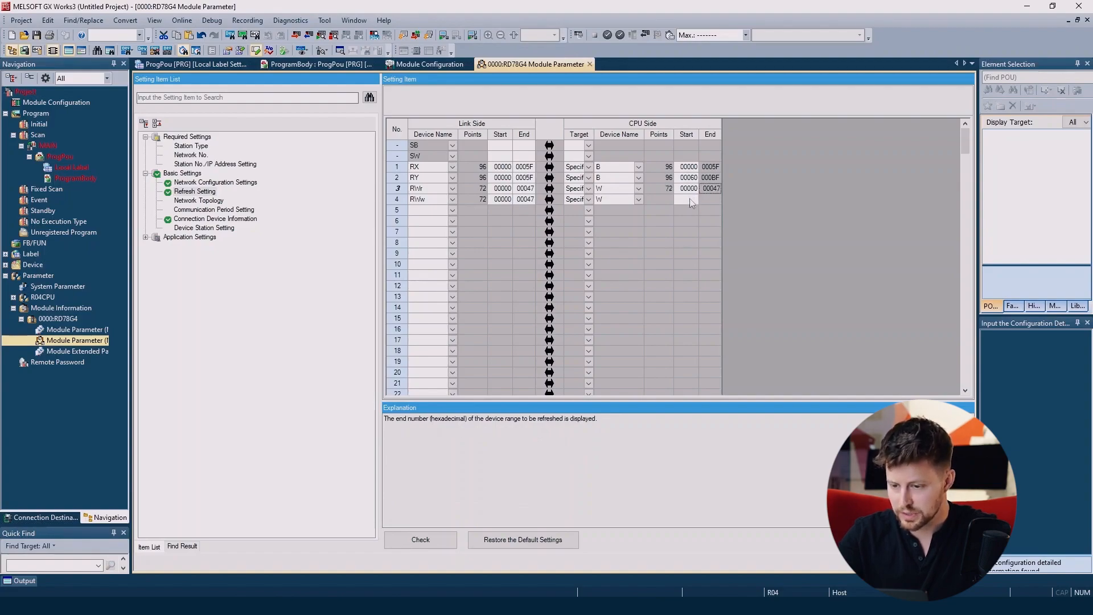
pyautogui.click(688, 199)
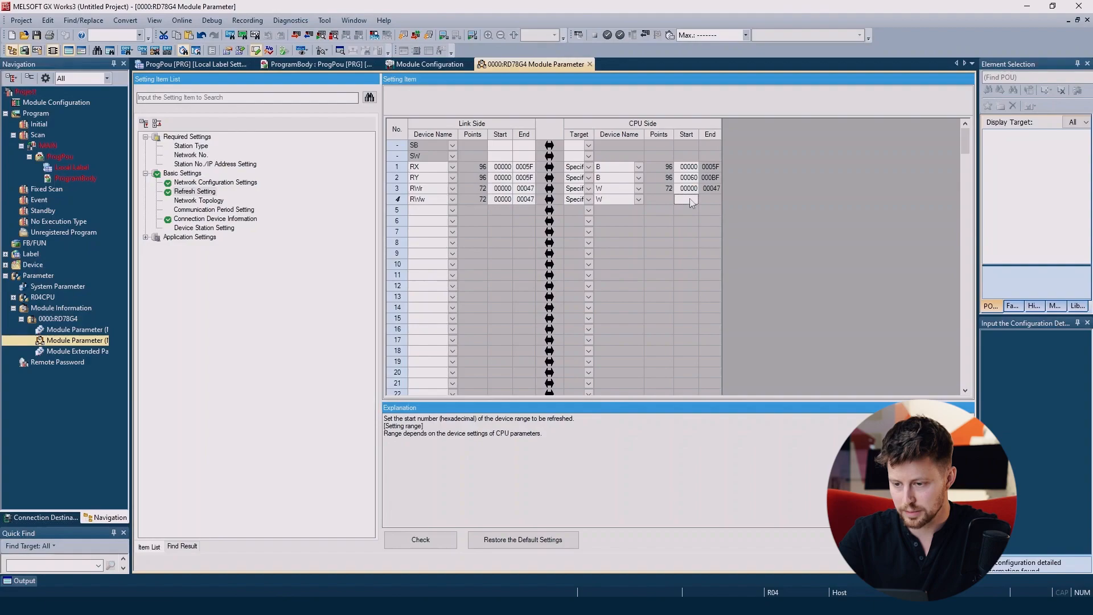
pyautogui.write('48')
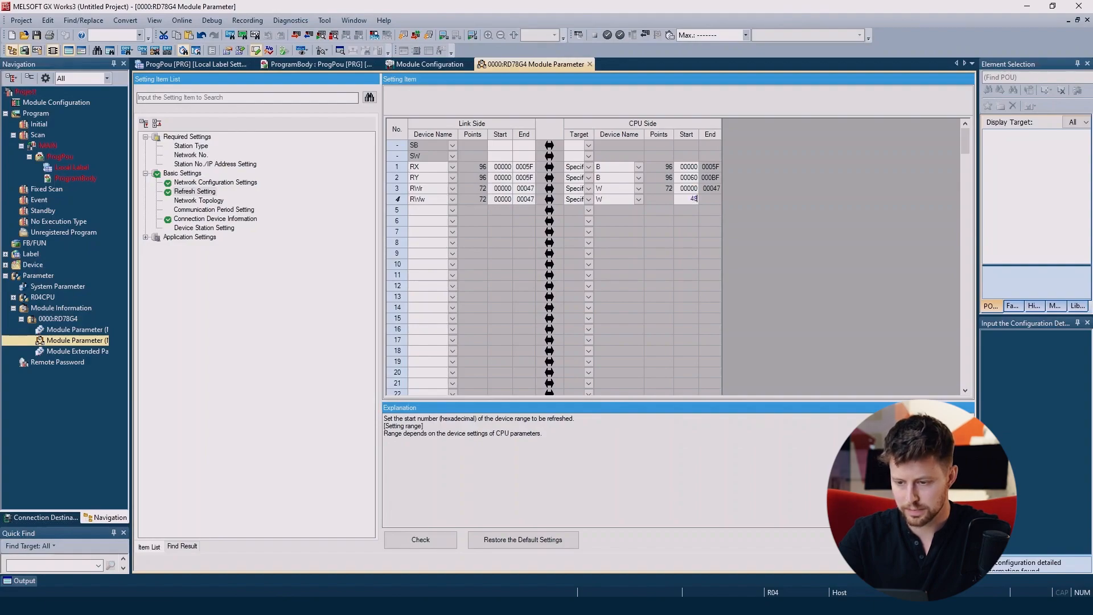
pyautogui.press('Tab')
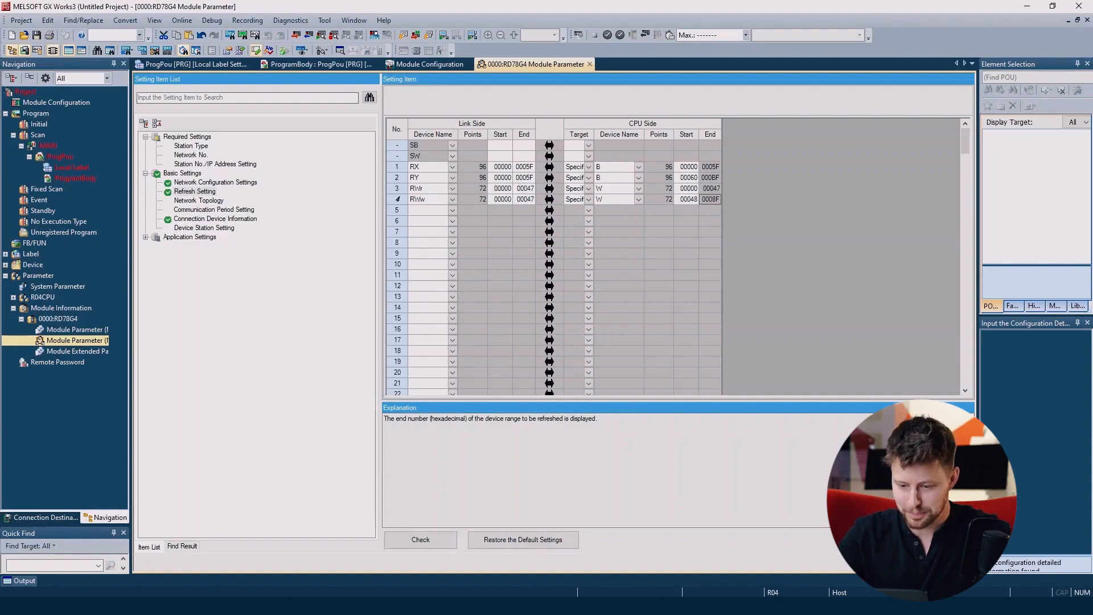
# Examine the communication period interval, system reservation time and cyclic transmission time in the module's basic settings
pyautogui.click(935, 560)
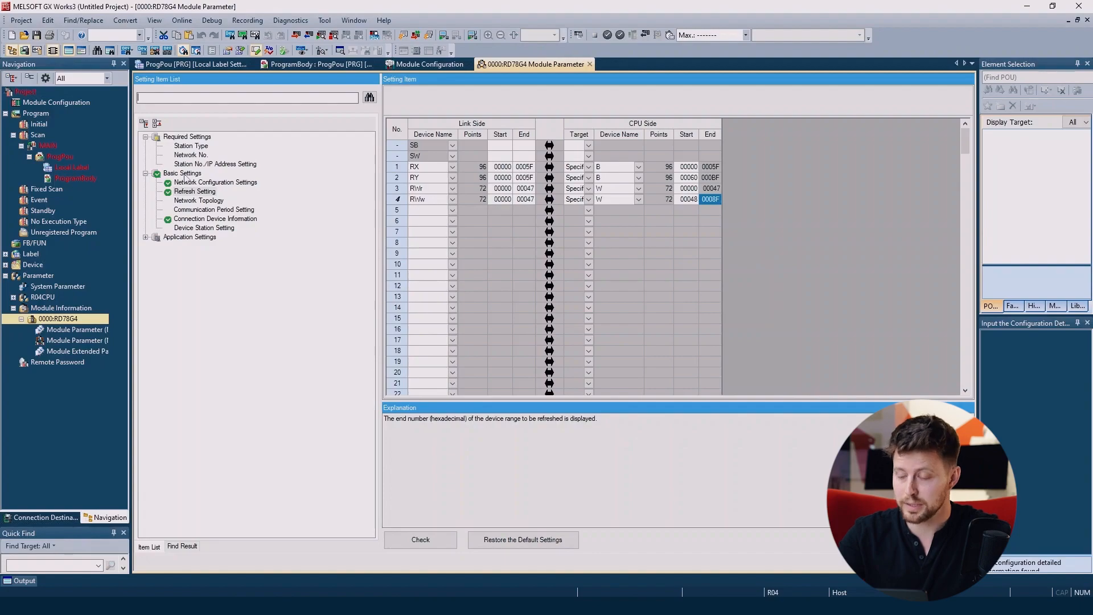
pyautogui.click(183, 175)
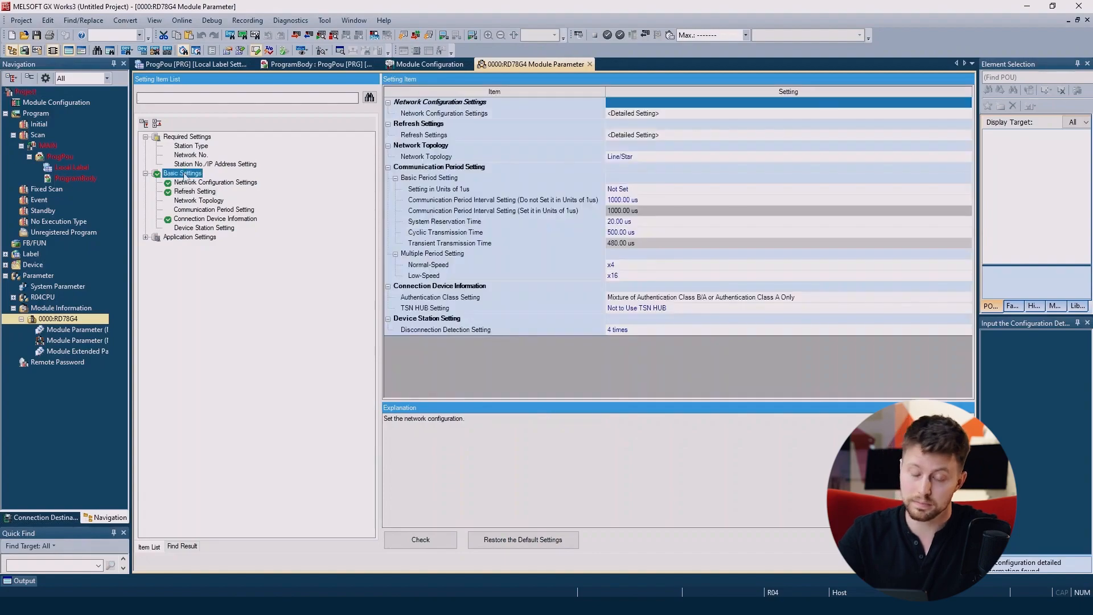
pyautogui.click(521, 201)
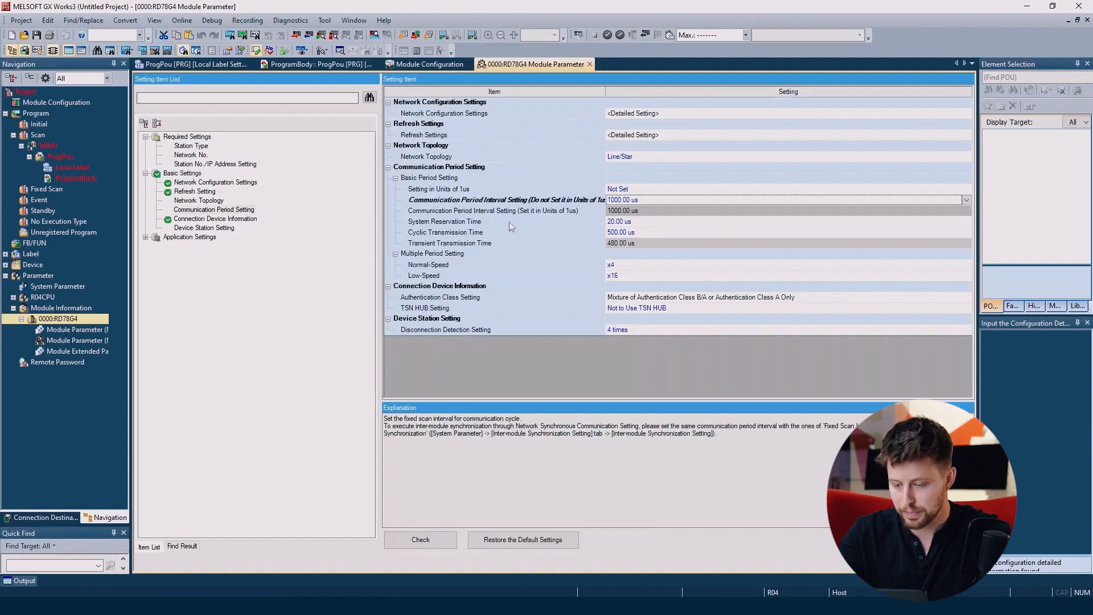
pyautogui.click(509, 221)
pyautogui.click(507, 231)
pyautogui.click(502, 225)
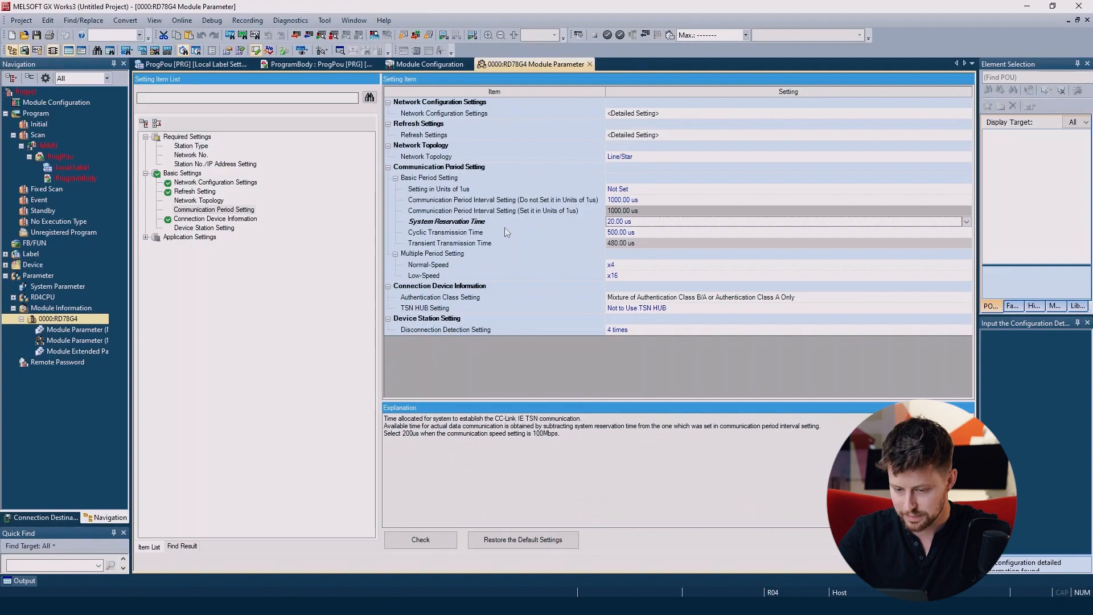
pyautogui.click(542, 232)
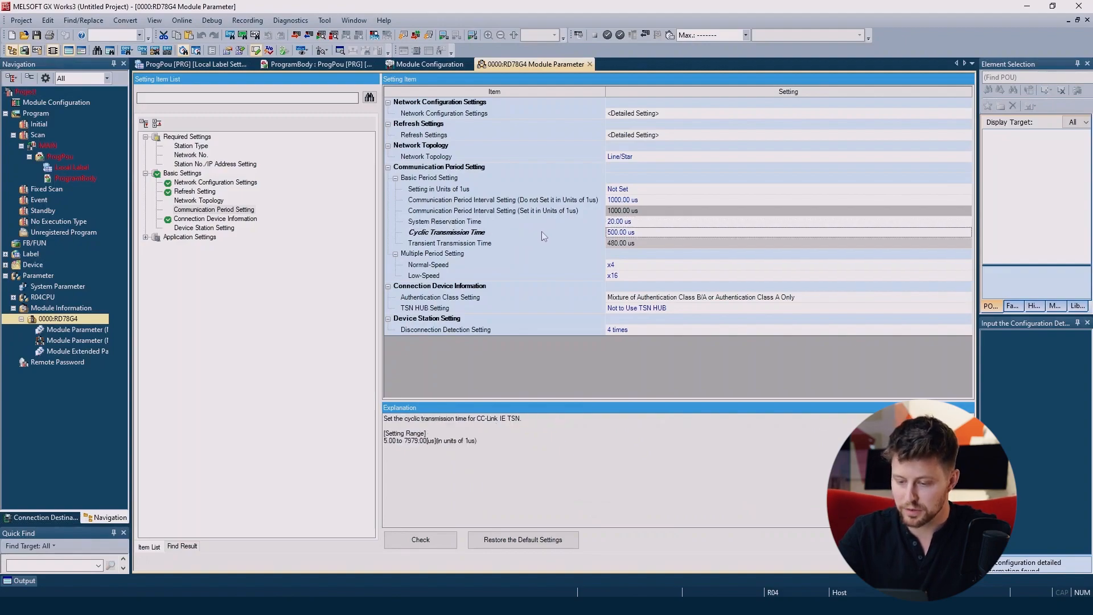
pyautogui.click(538, 222)
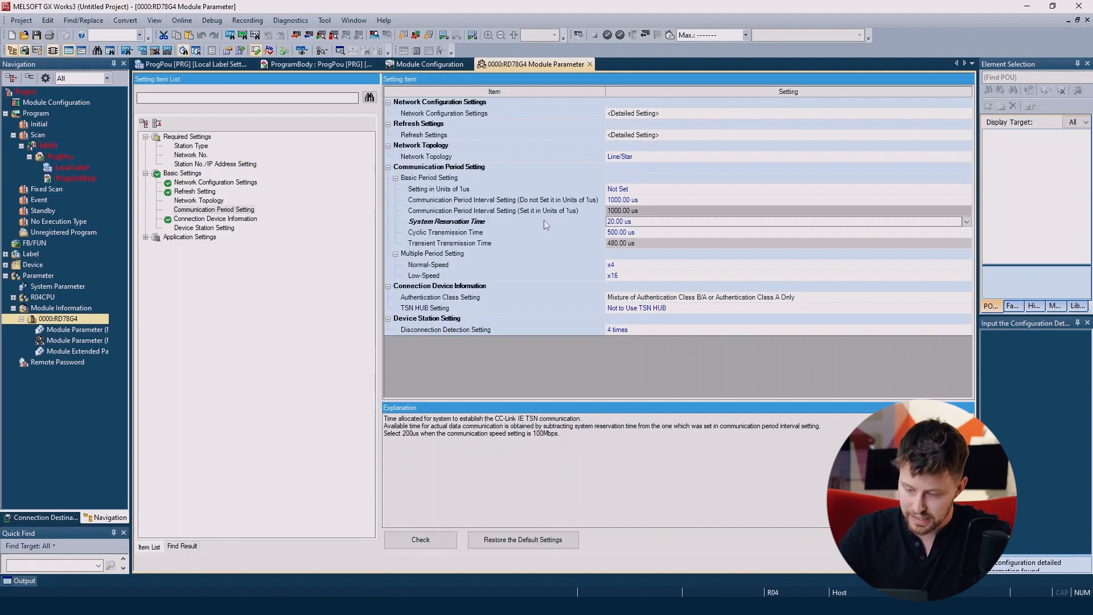
pyautogui.click(549, 230)
pyautogui.click(547, 224)
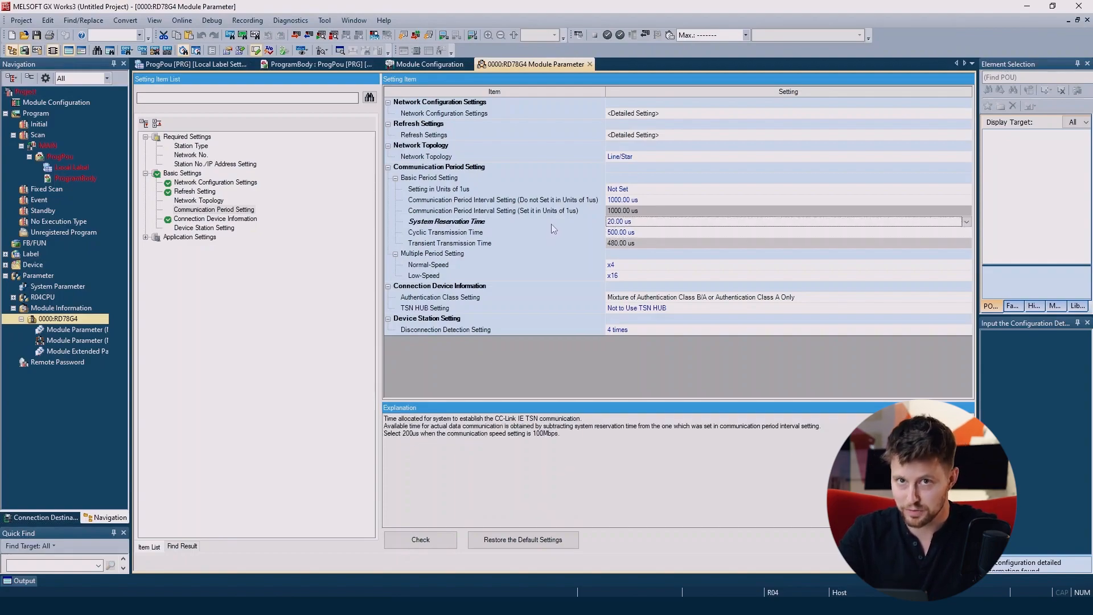
# Set the communication period interval to 500.00 us and the cyclic transmission time to 200 us
pyautogui.click(753, 201)
pyautogui.click(860, 200)
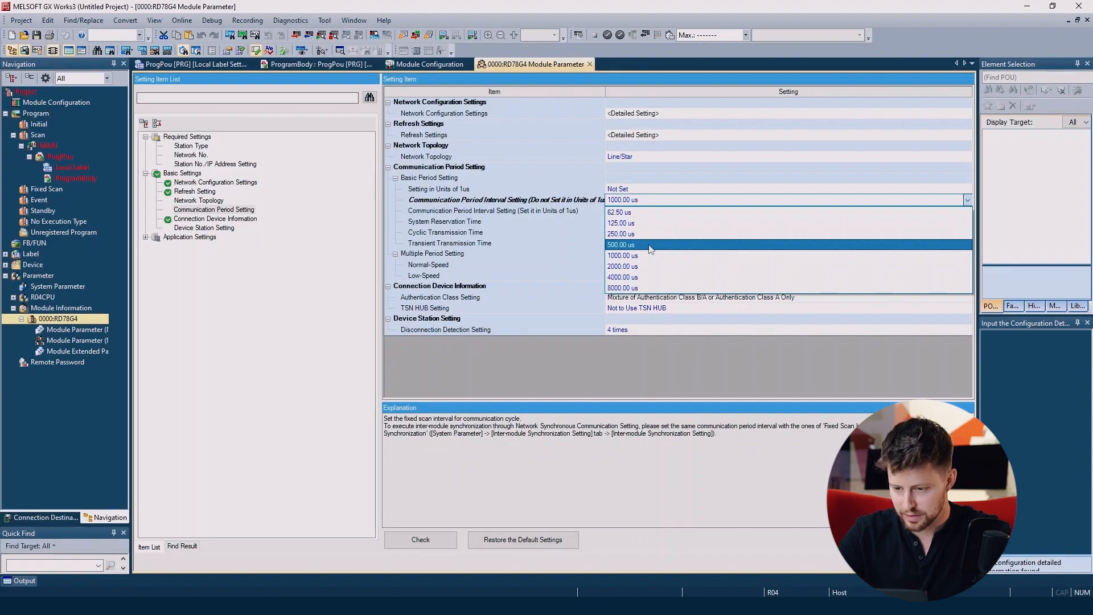
pyautogui.click(651, 245)
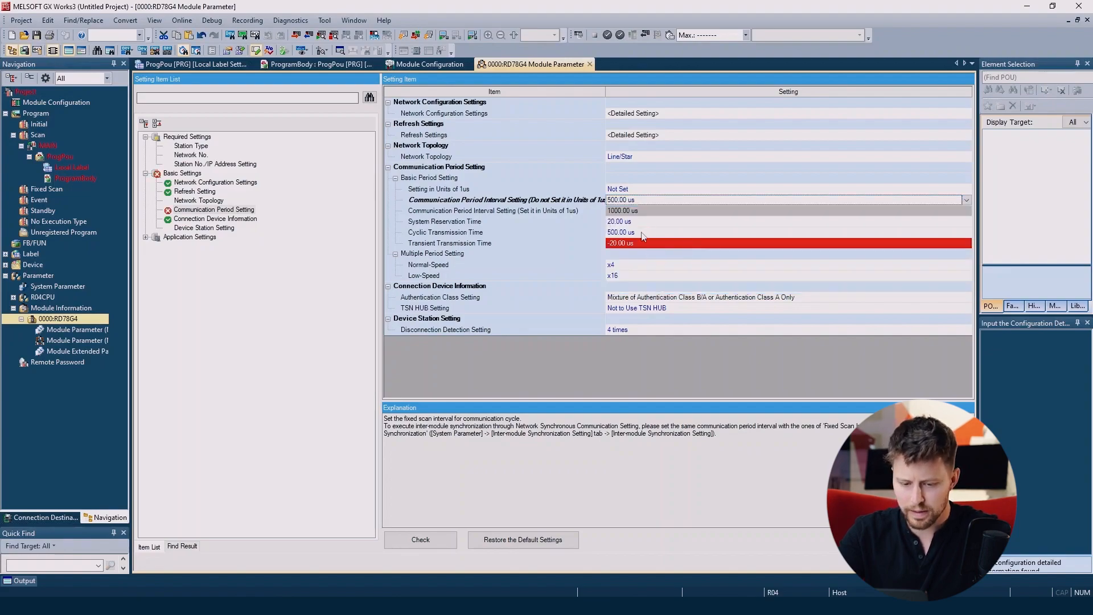
pyautogui.click(643, 233)
pyautogui.click(644, 232)
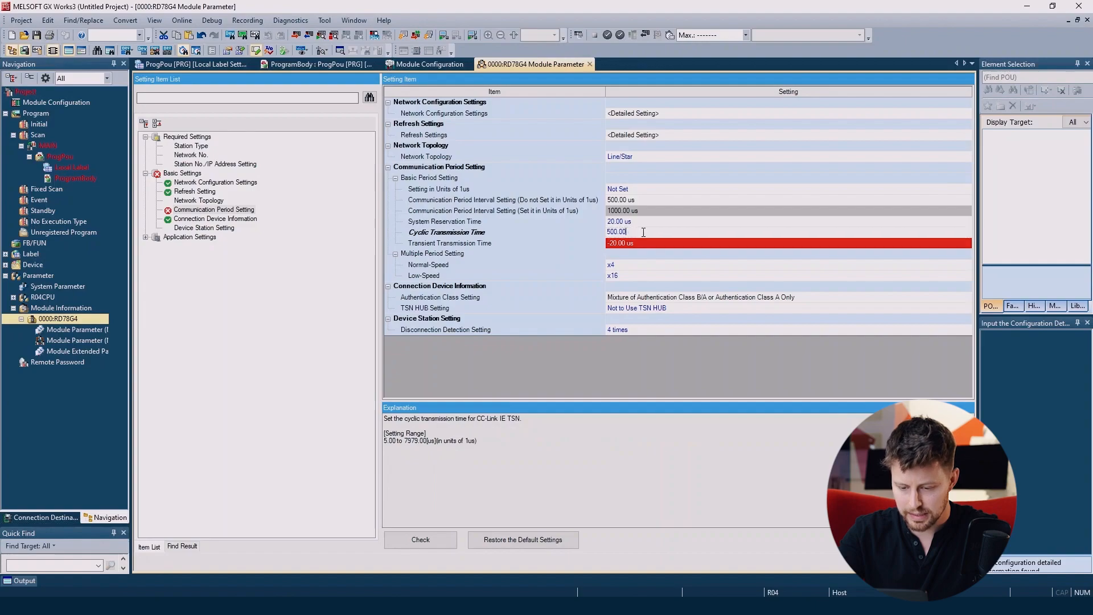
pyautogui.doubleClick(643, 231)
pyautogui.write('200')
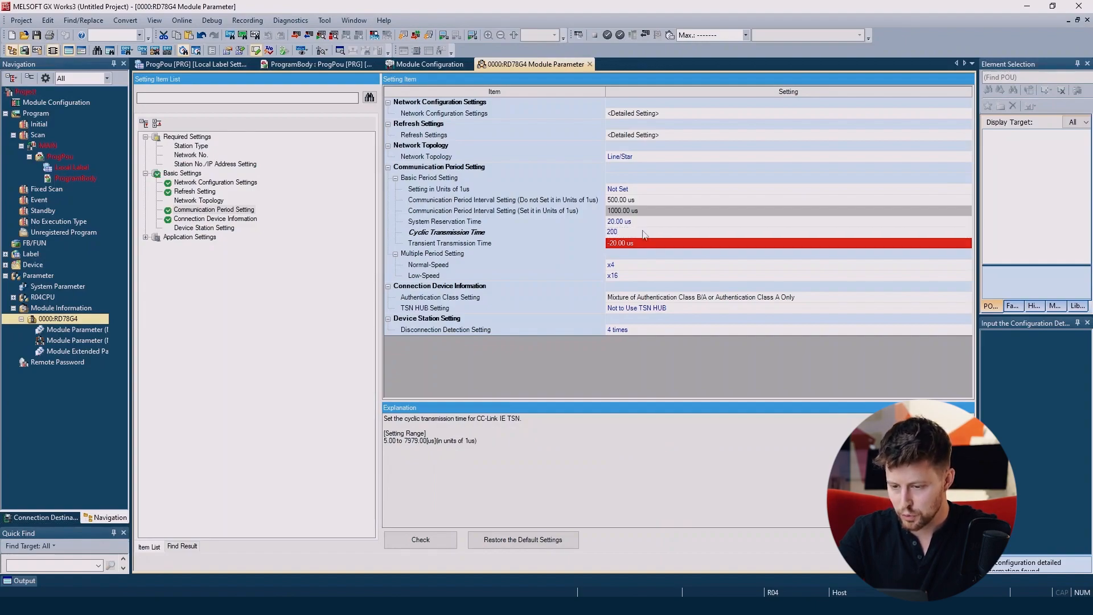
pyautogui.press('Return')
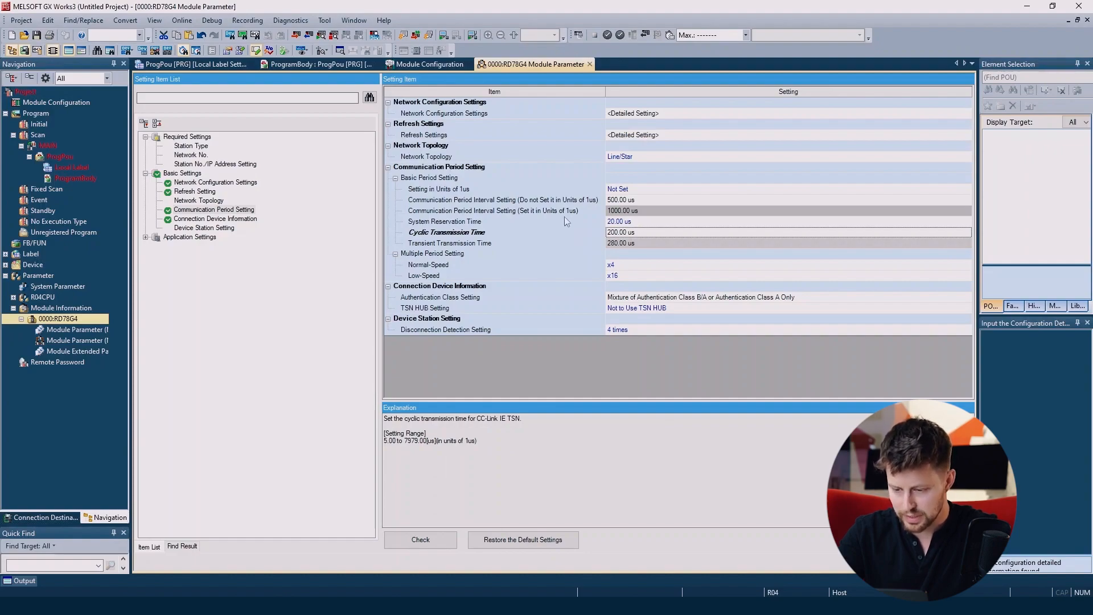
# Examine the normal-speed and low-speed multiple period settings in relation to the basic communication period interval
pyautogui.click(557, 266)
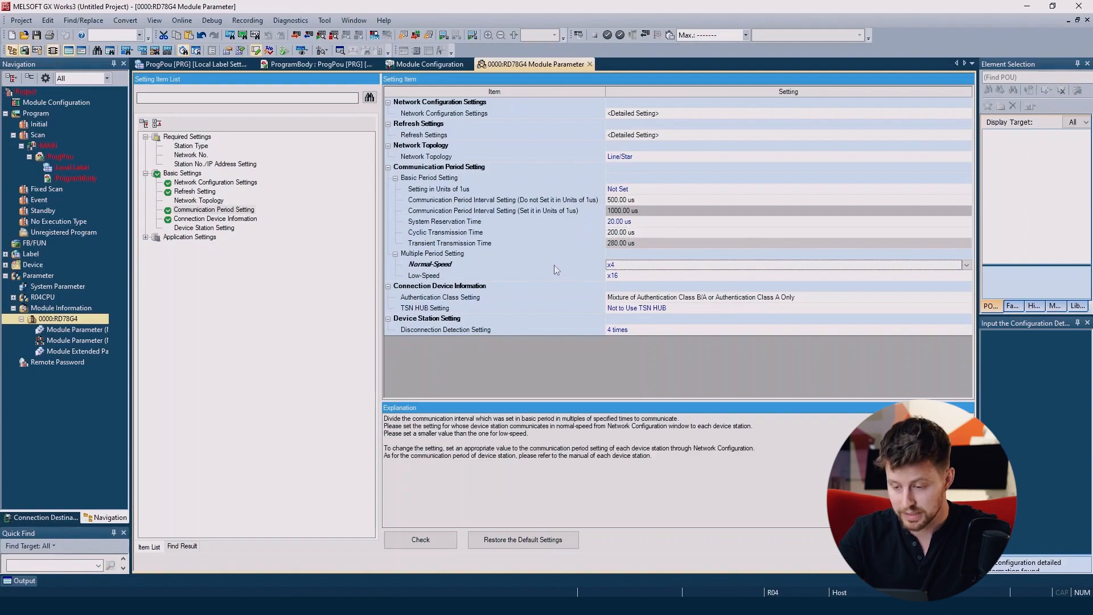
pyautogui.click(552, 278)
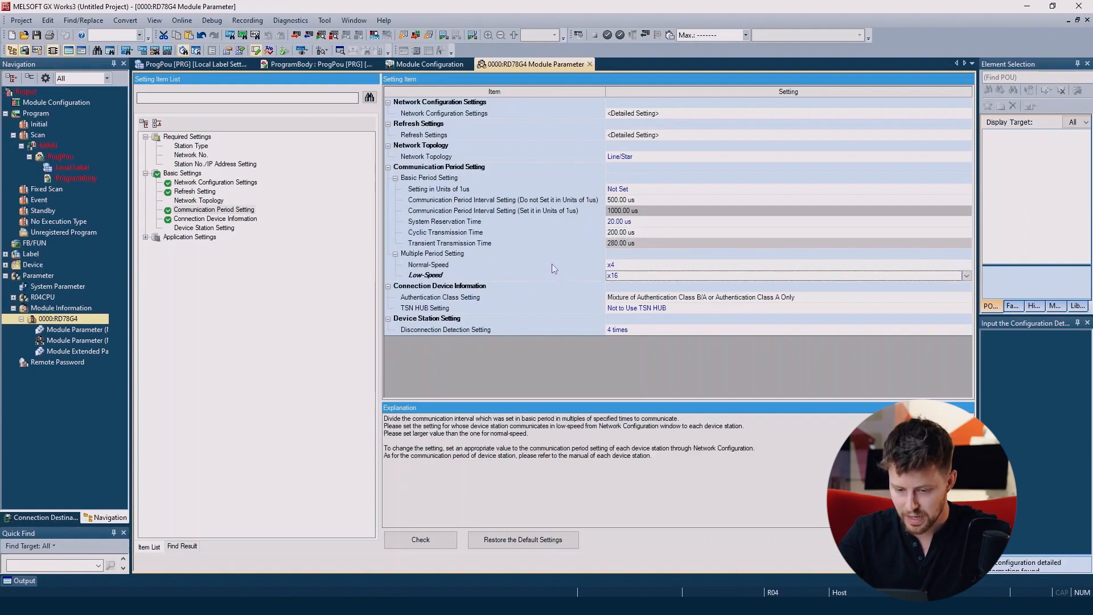
pyautogui.click(552, 264)
pyautogui.click(551, 272)
pyautogui.click(550, 266)
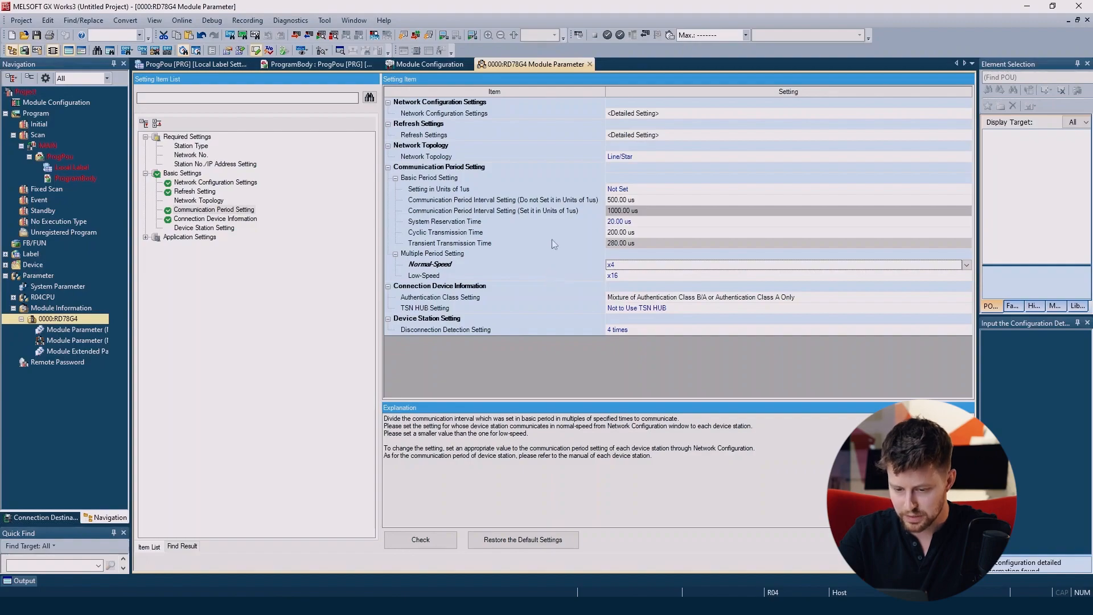
pyautogui.click(552, 189)
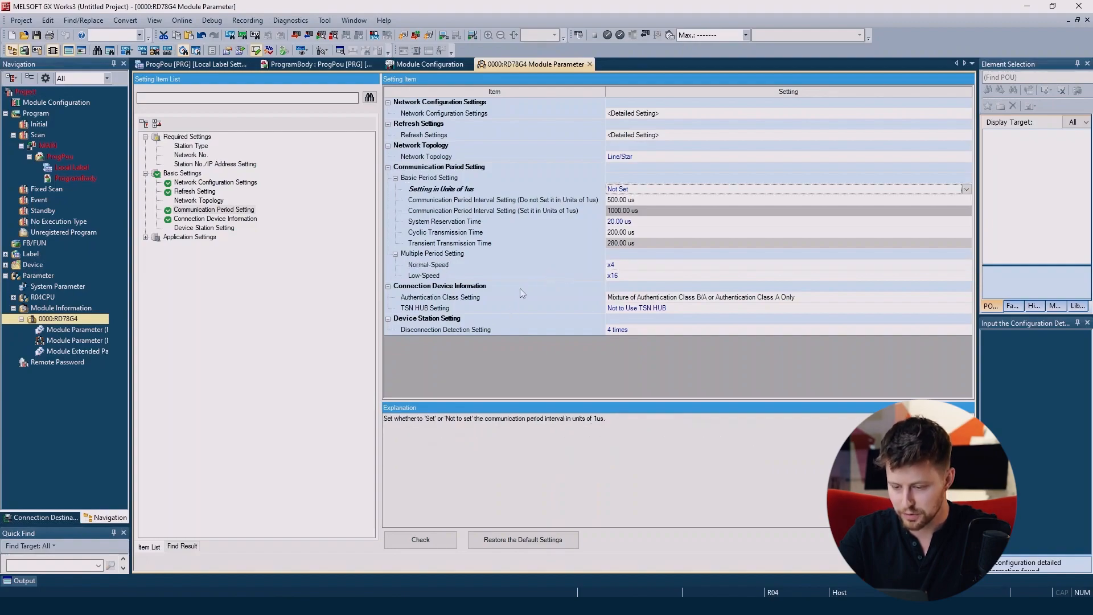
pyautogui.click(639, 266)
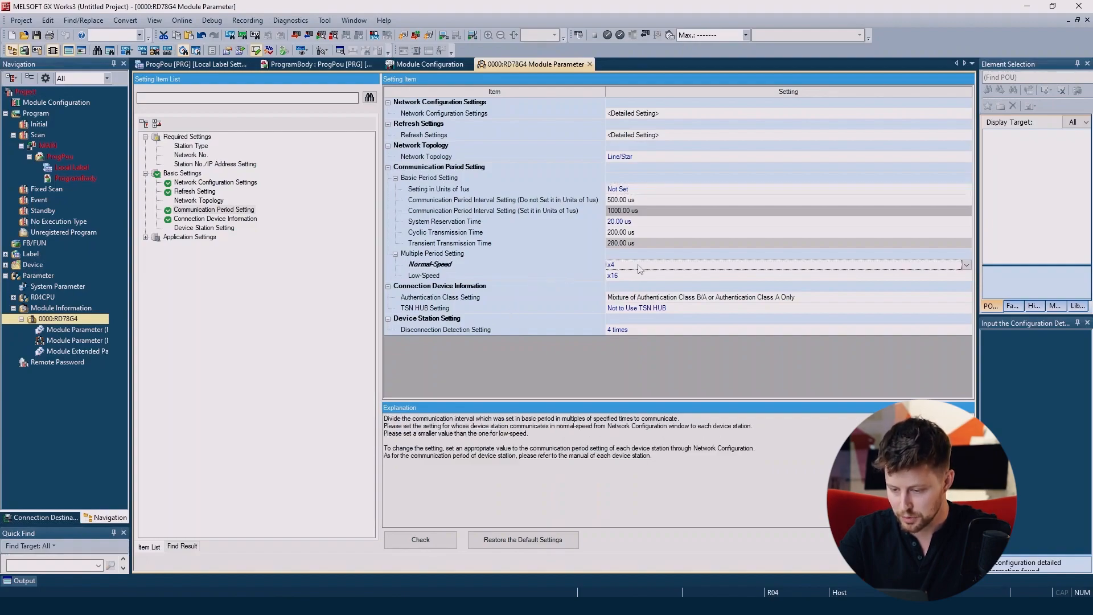
pyautogui.click(575, 276)
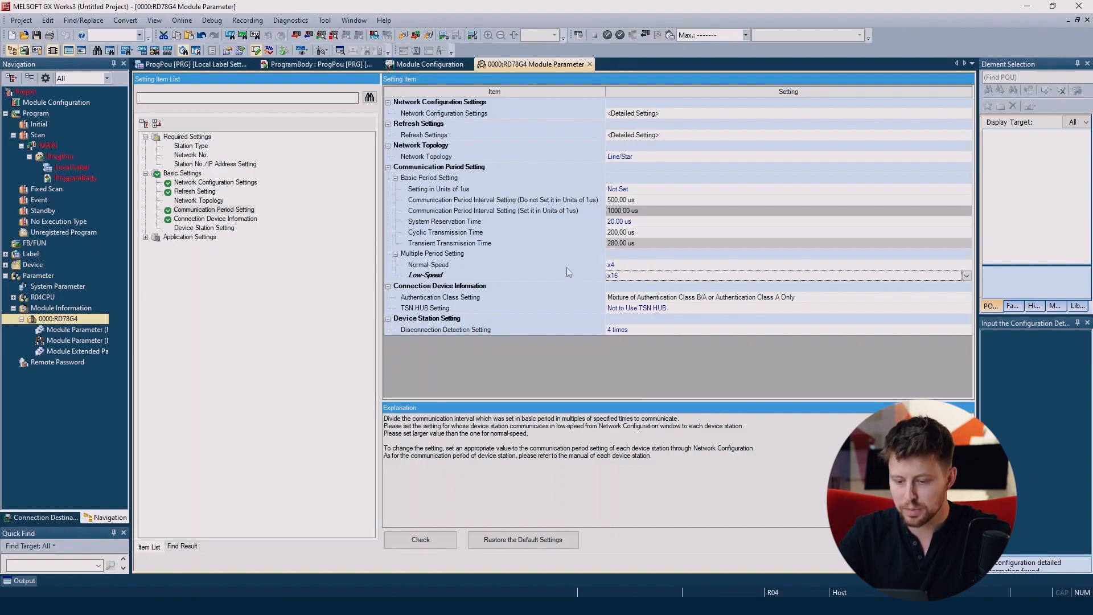
pyautogui.click(569, 266)
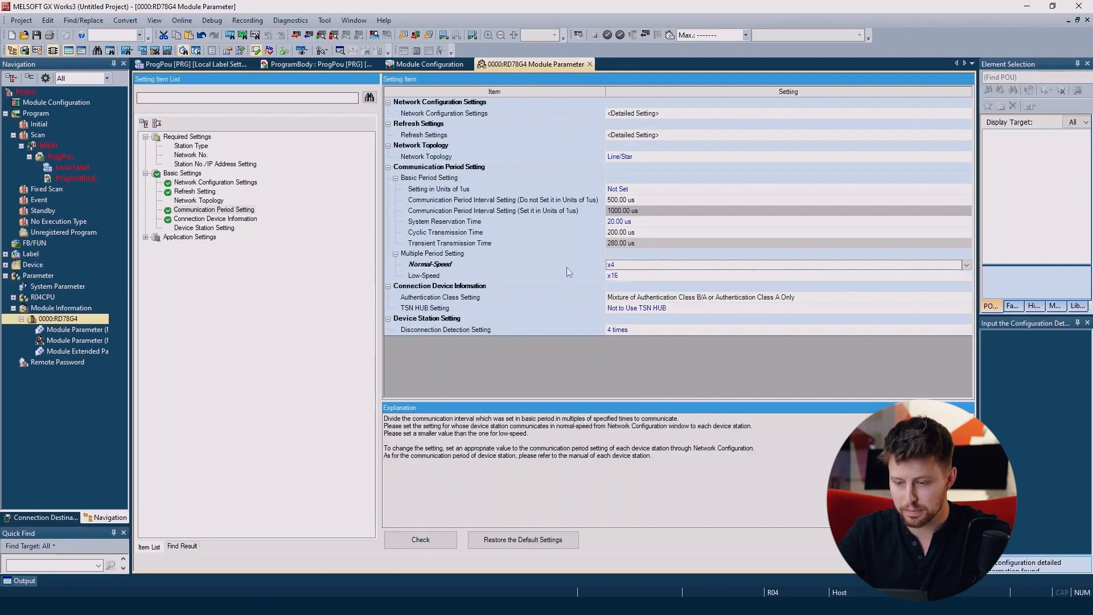
pyautogui.click(528, 277)
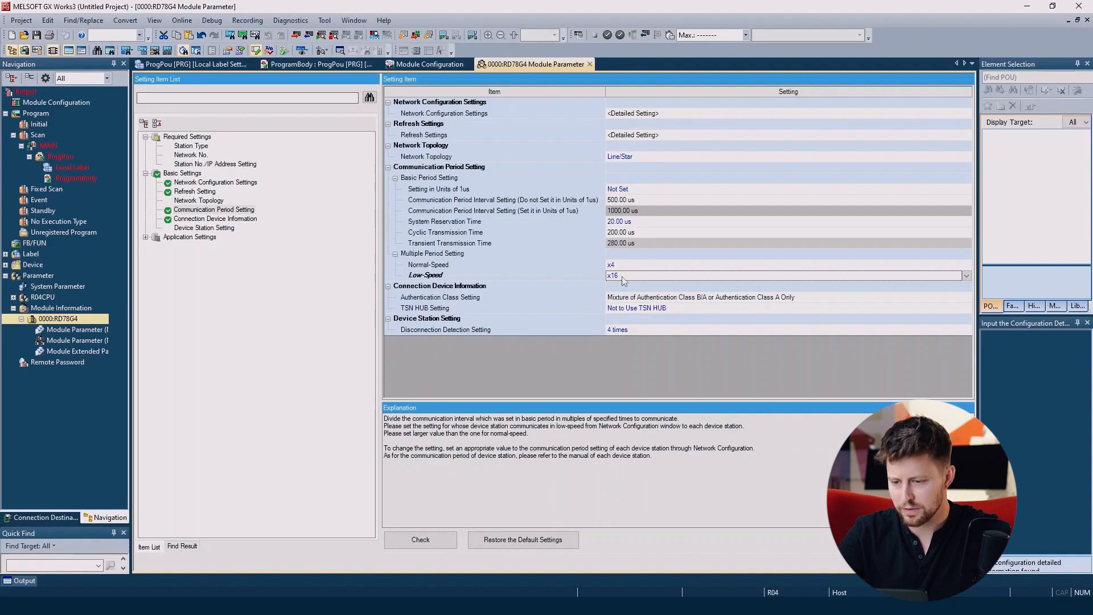
pyautogui.click(633, 202)
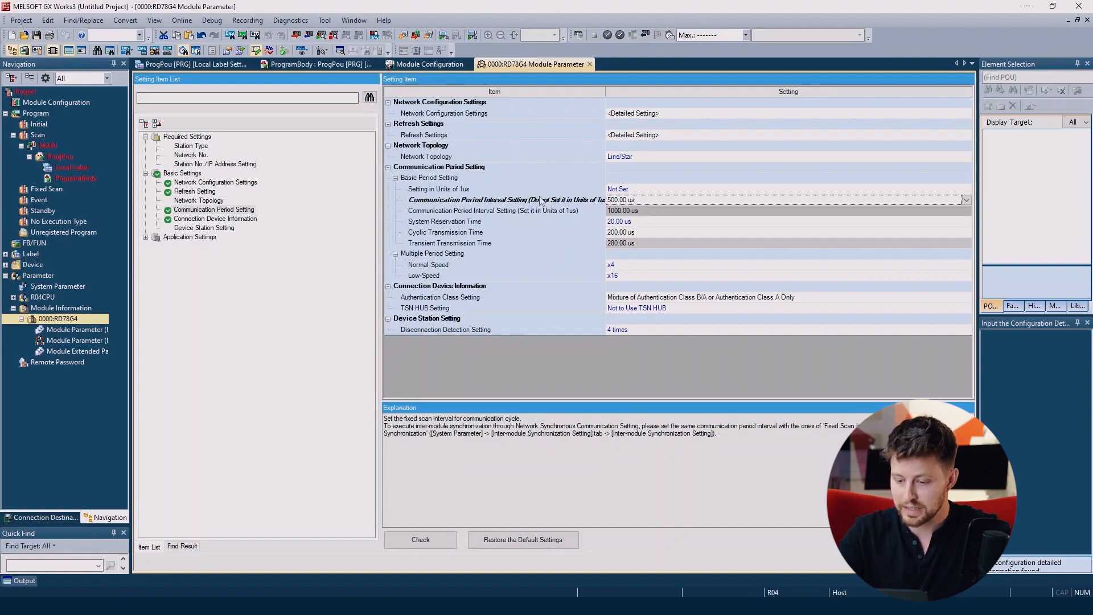
pyautogui.click(526, 265)
pyautogui.click(555, 199)
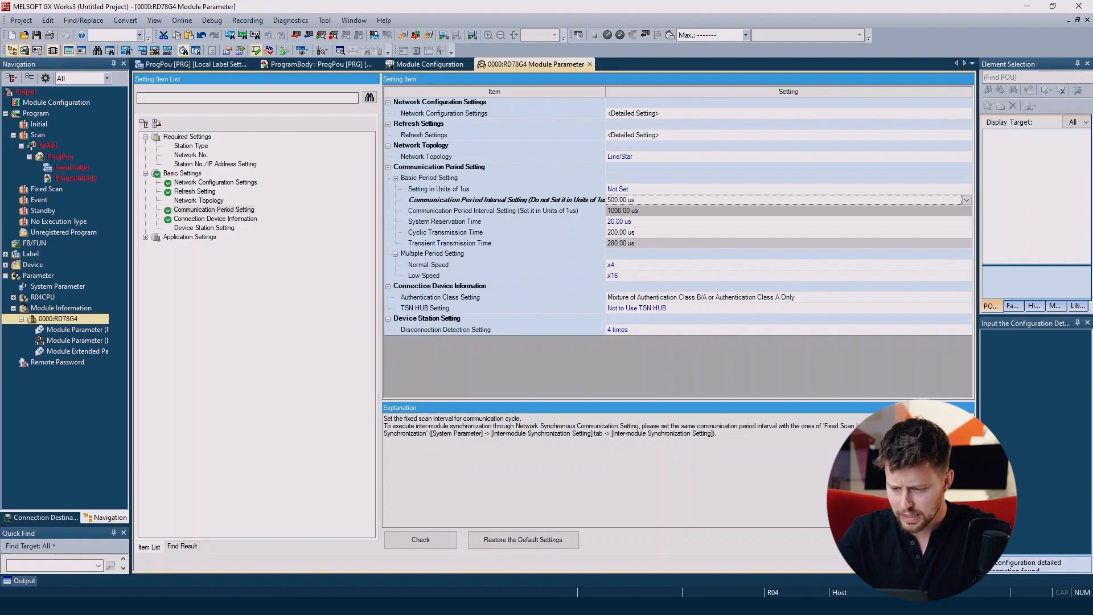
pyautogui.click(784, 200)
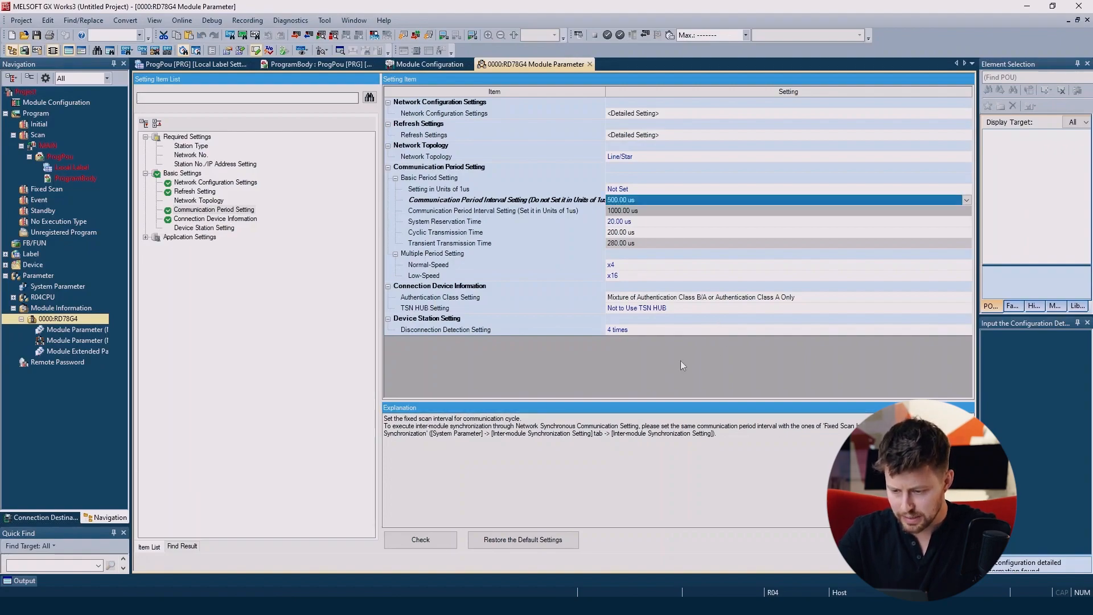
pyautogui.click(654, 356)
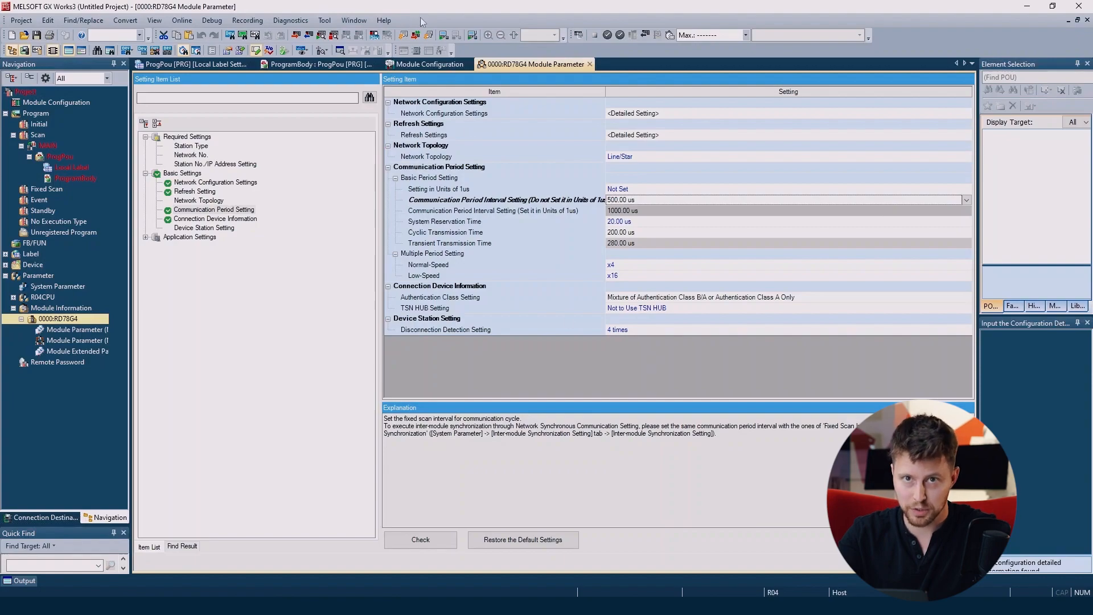
# Rebuild all programs in the PLC project and in the RD78G4 module's Motion Control Setting Function, and close the motion setting window
pyautogui.click(429, 35)
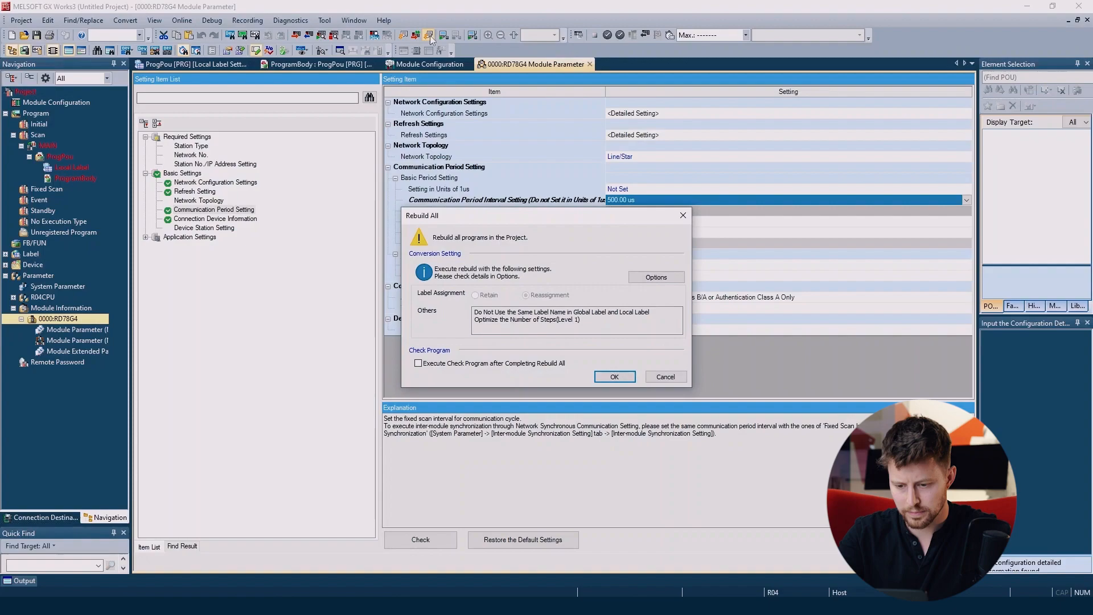
pyautogui.click(613, 377)
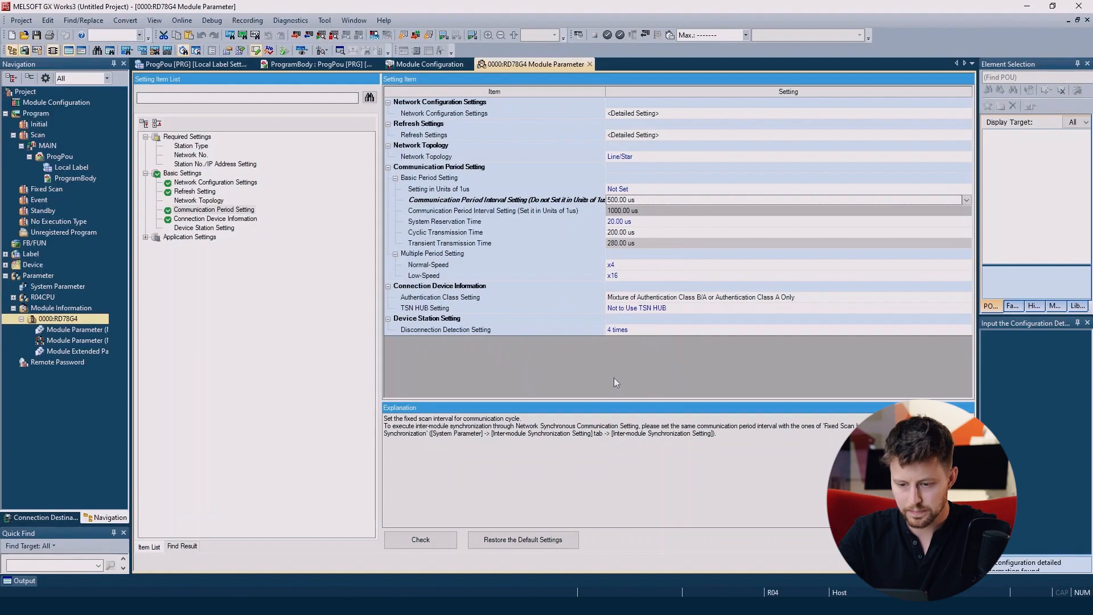
pyautogui.doubleClick(73, 352)
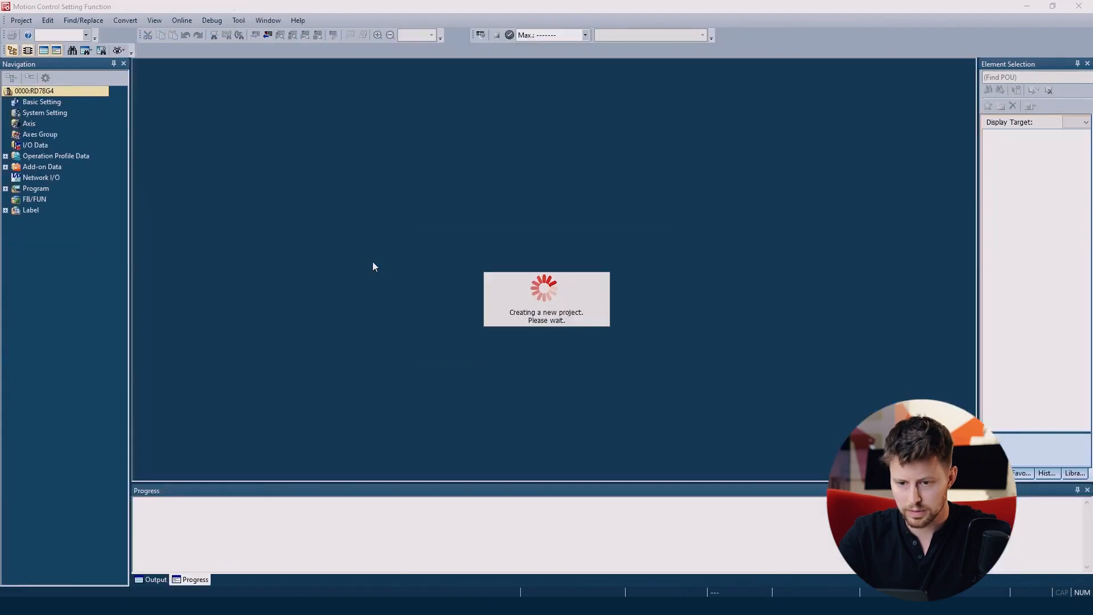
pyautogui.click(545, 353)
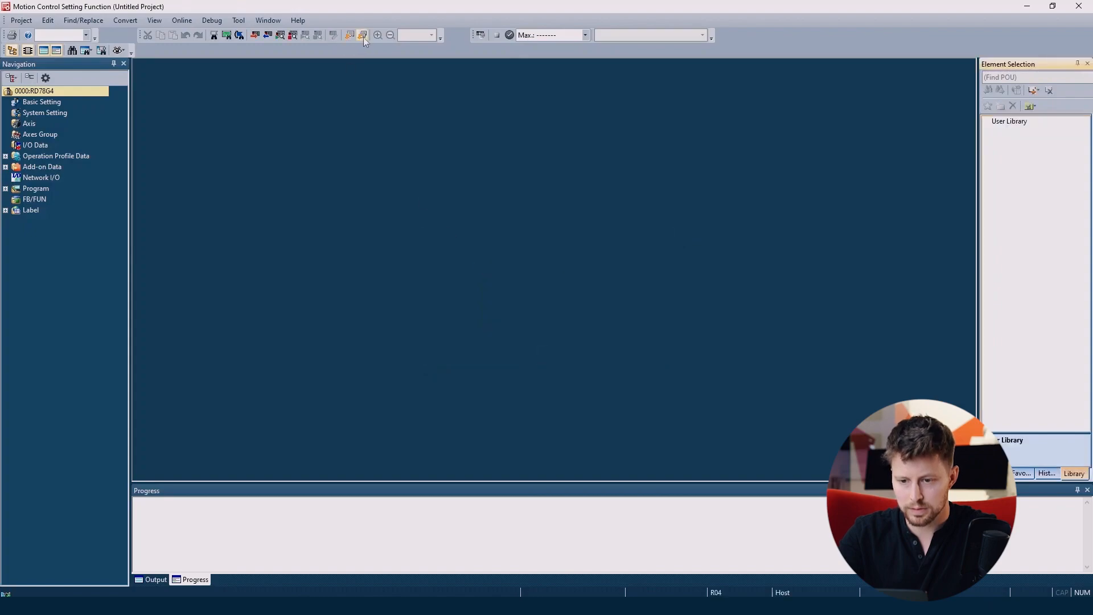
pyautogui.click(364, 37)
pyautogui.click(612, 378)
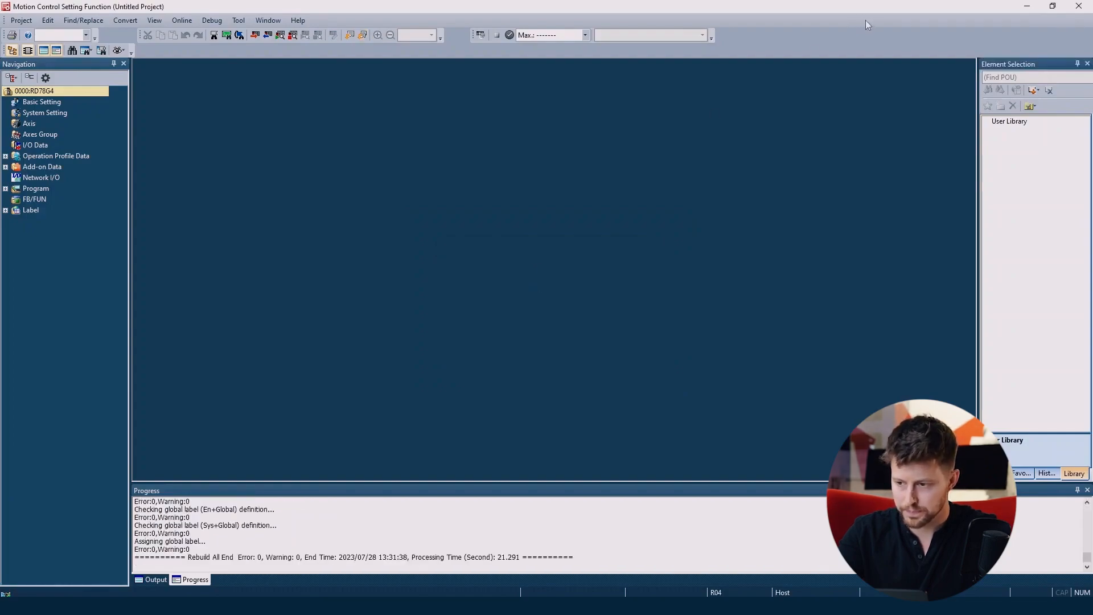
pyautogui.click(1077, 7)
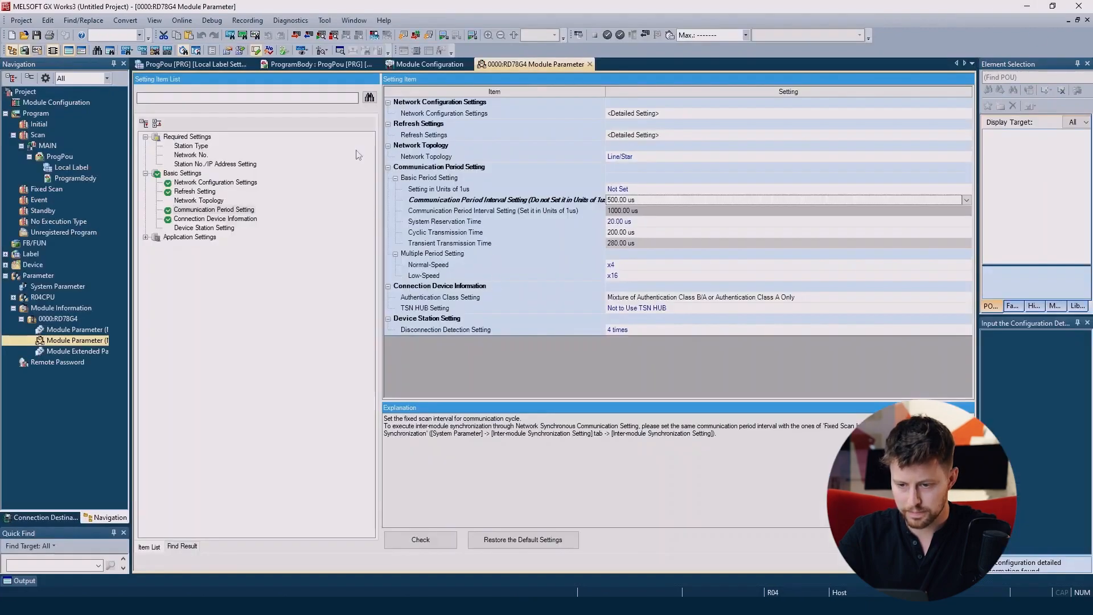
# Write the project's parameters and program to the PLC, allowing remote STOP of the CPU
pyautogui.click(297, 36)
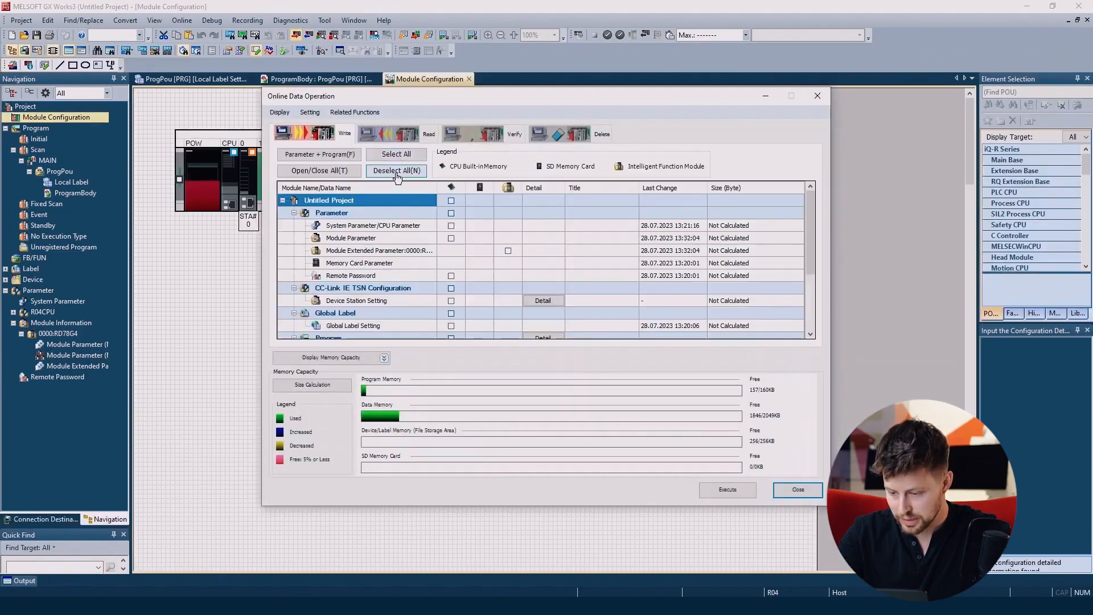
pyautogui.click(320, 158)
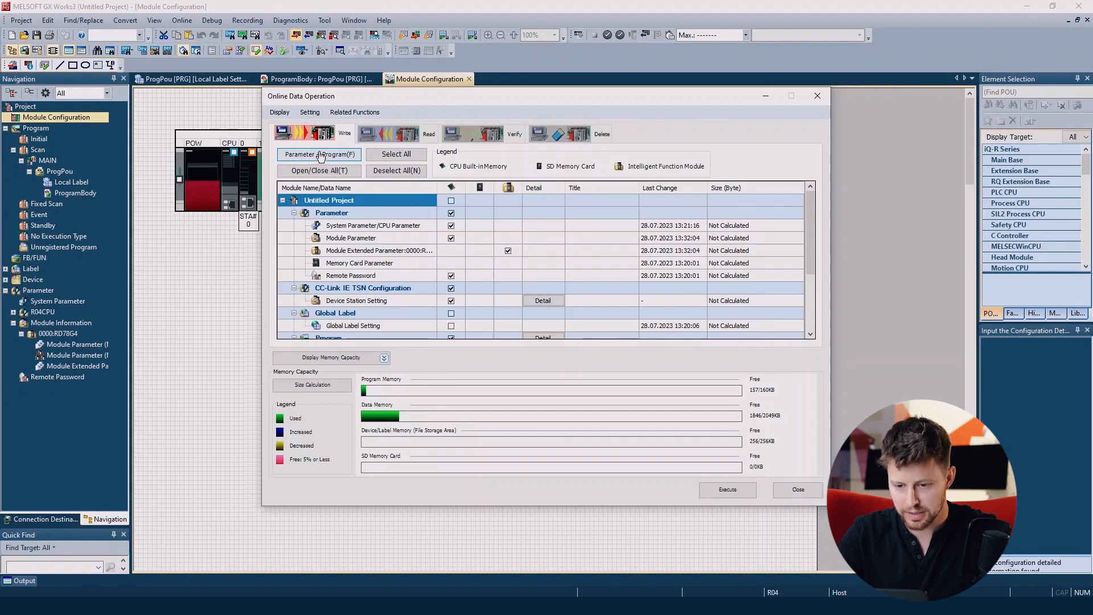
pyautogui.click(709, 493)
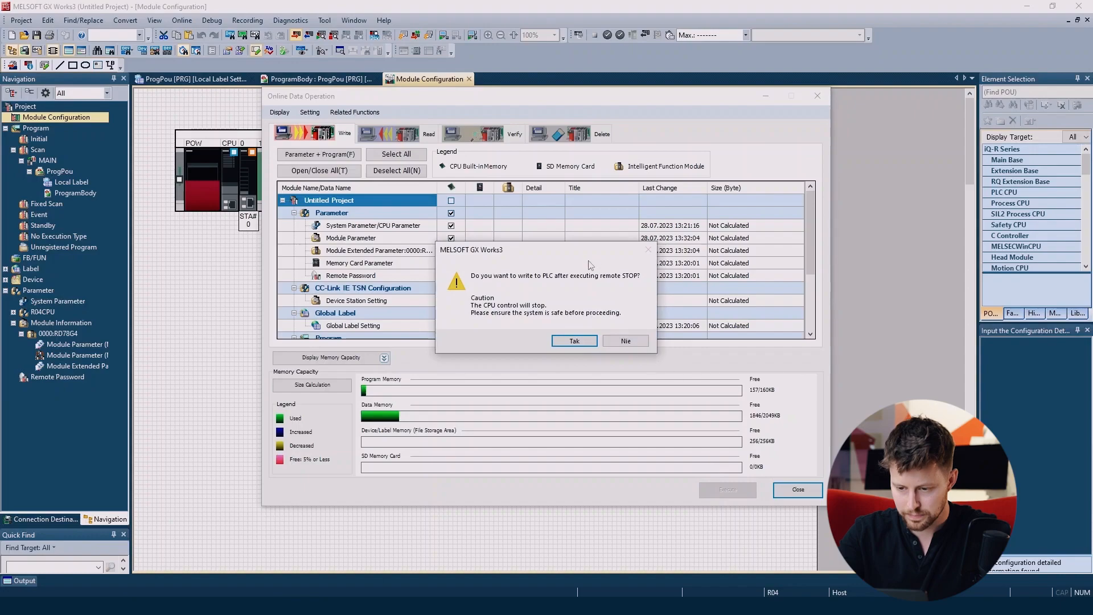
pyautogui.click(575, 341)
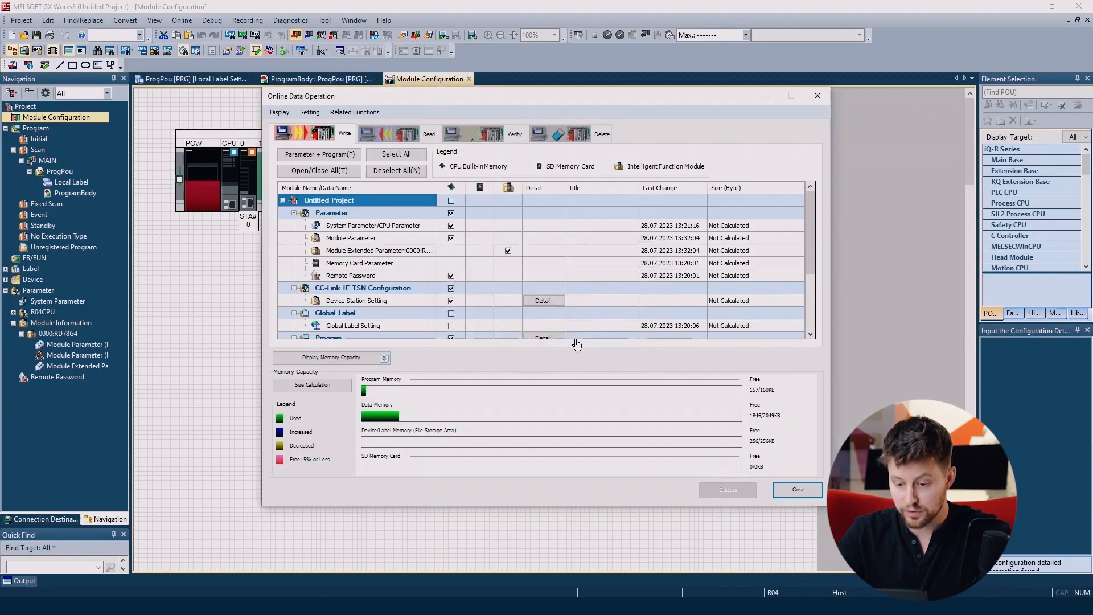
pyautogui.click(545, 378)
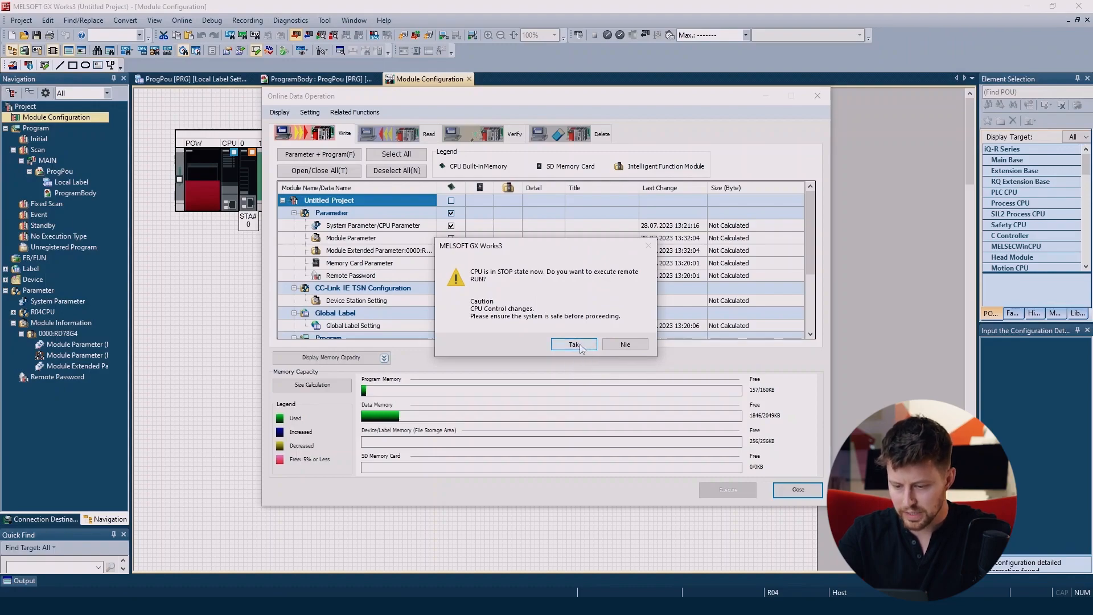
# Execute remote RUN on the stopped CPU and close the Online Data Operation window
pyautogui.click(573, 345)
pyautogui.click(564, 327)
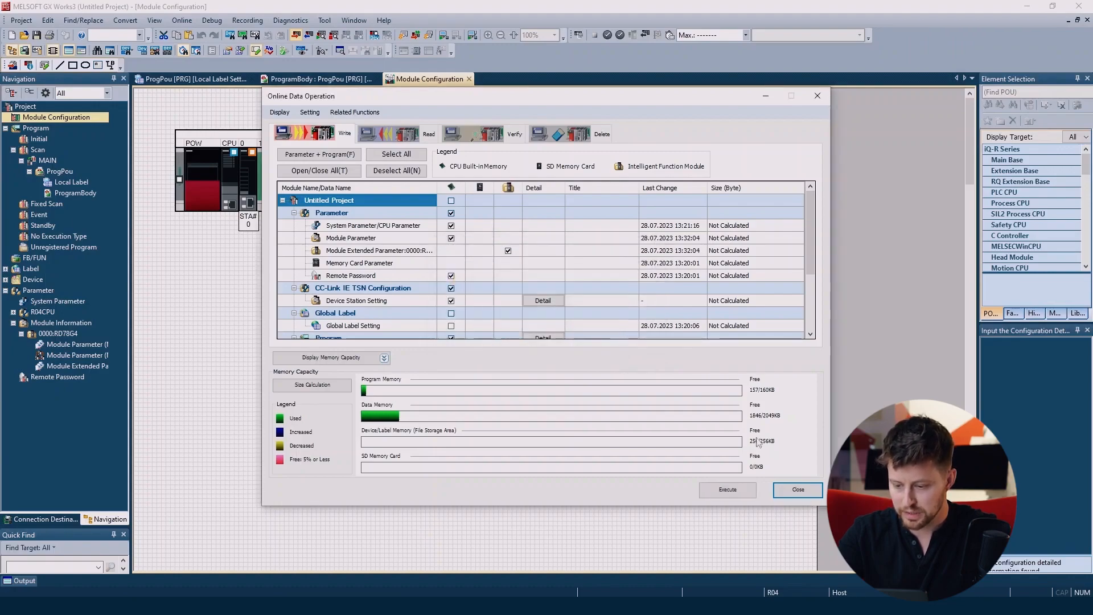
pyautogui.click(788, 491)
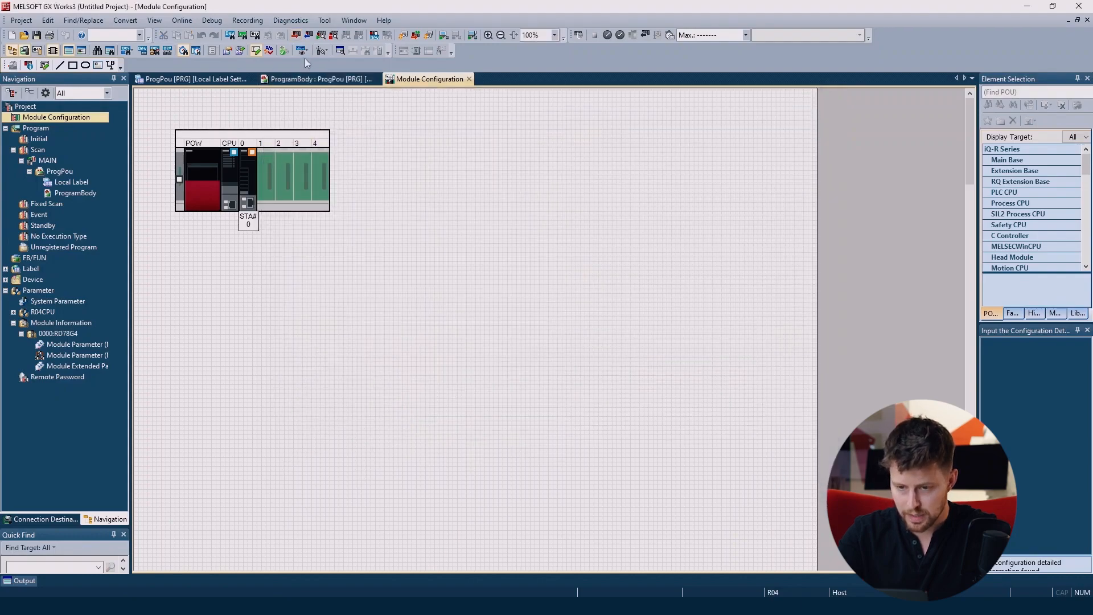
# Open the CC-Link IE TSN/CC-Link IE Field Diagnostics
pyautogui.click(279, 22)
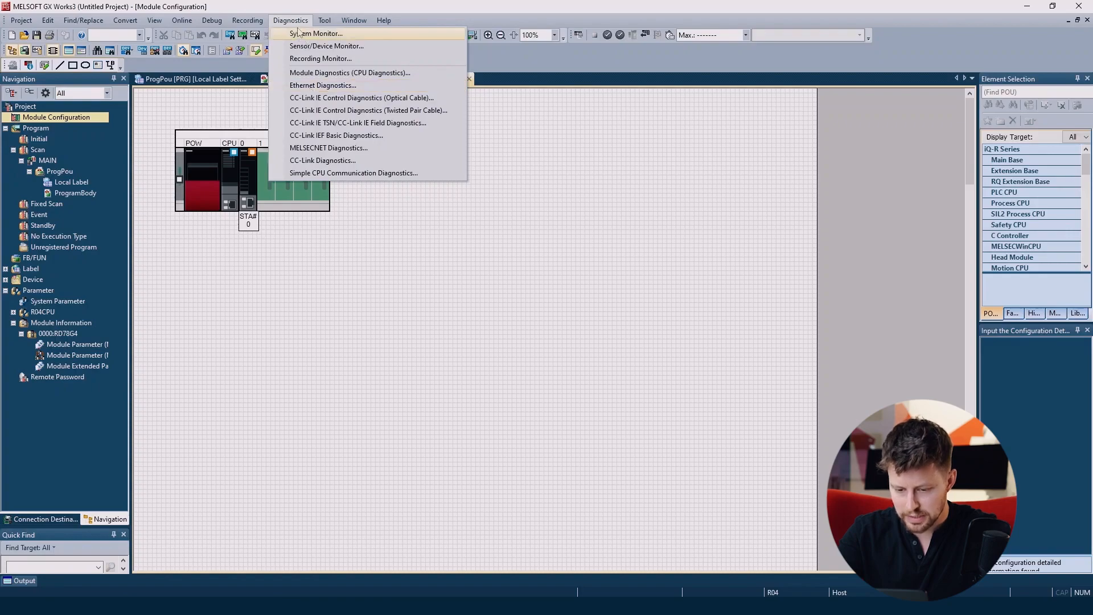
pyautogui.click(383, 124)
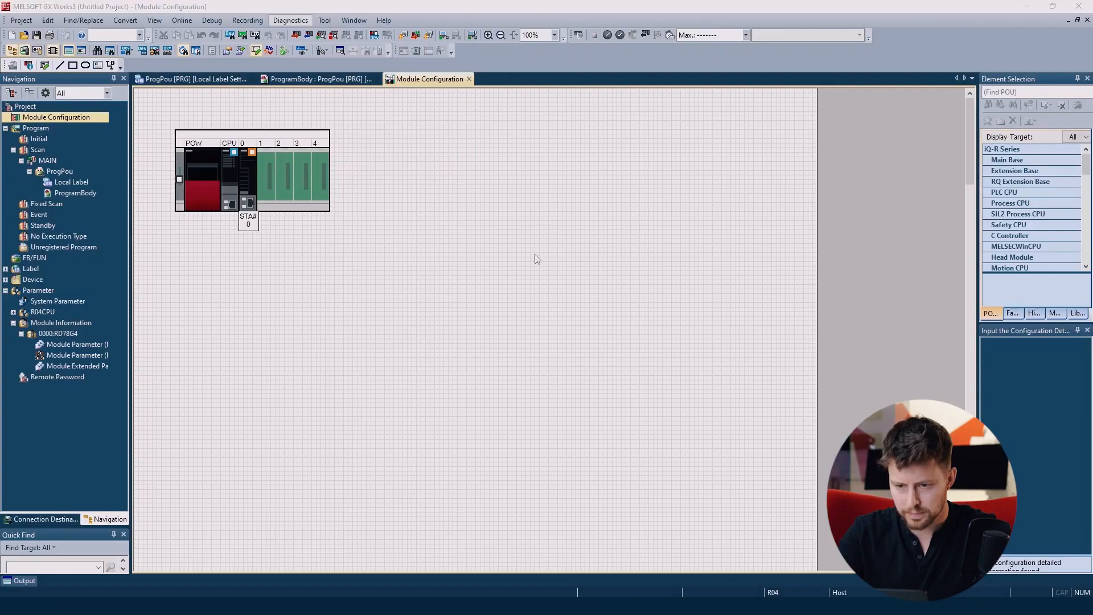